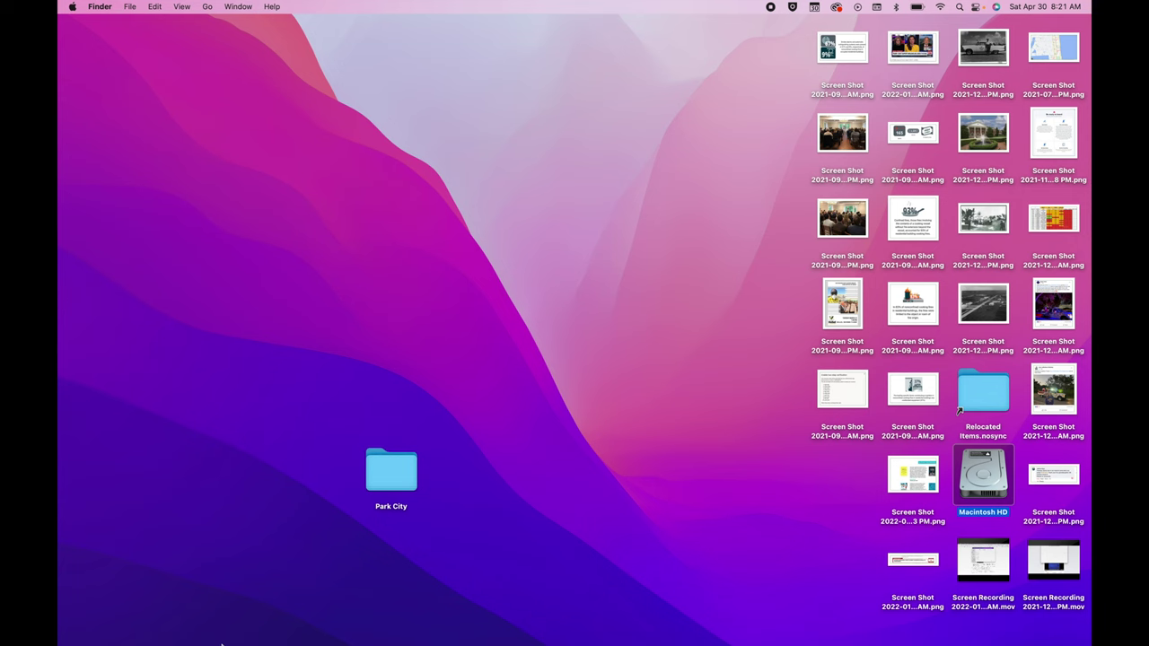
Open a Finder window and go to the Documents folder.
mouse_move(248, 619)
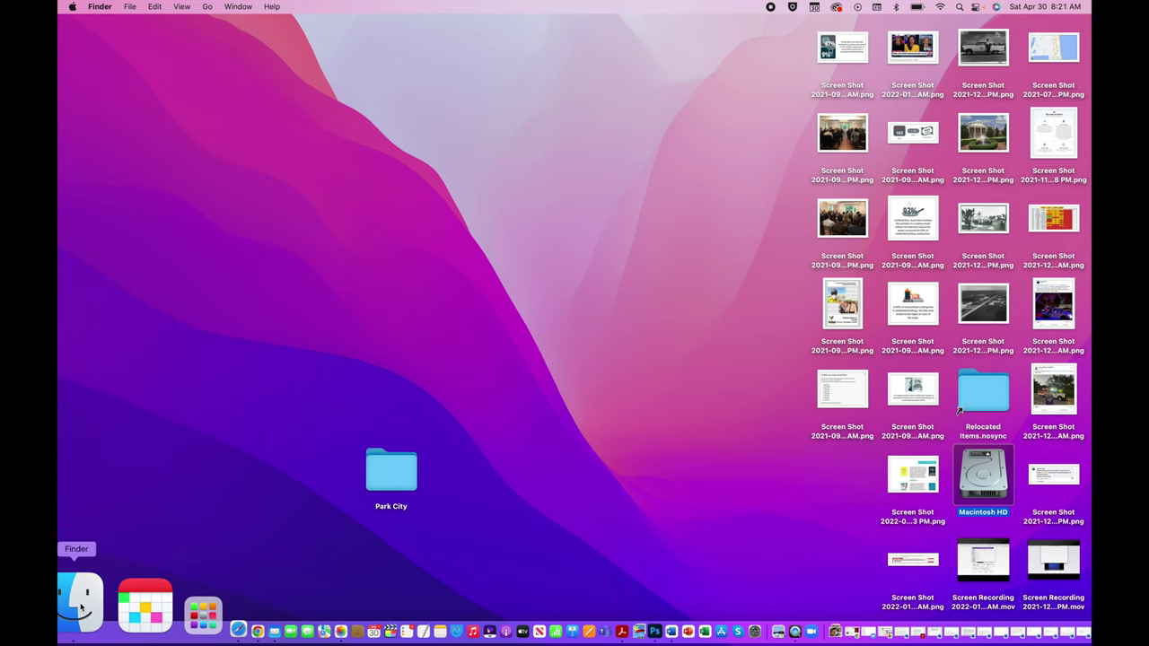
click(81, 608)
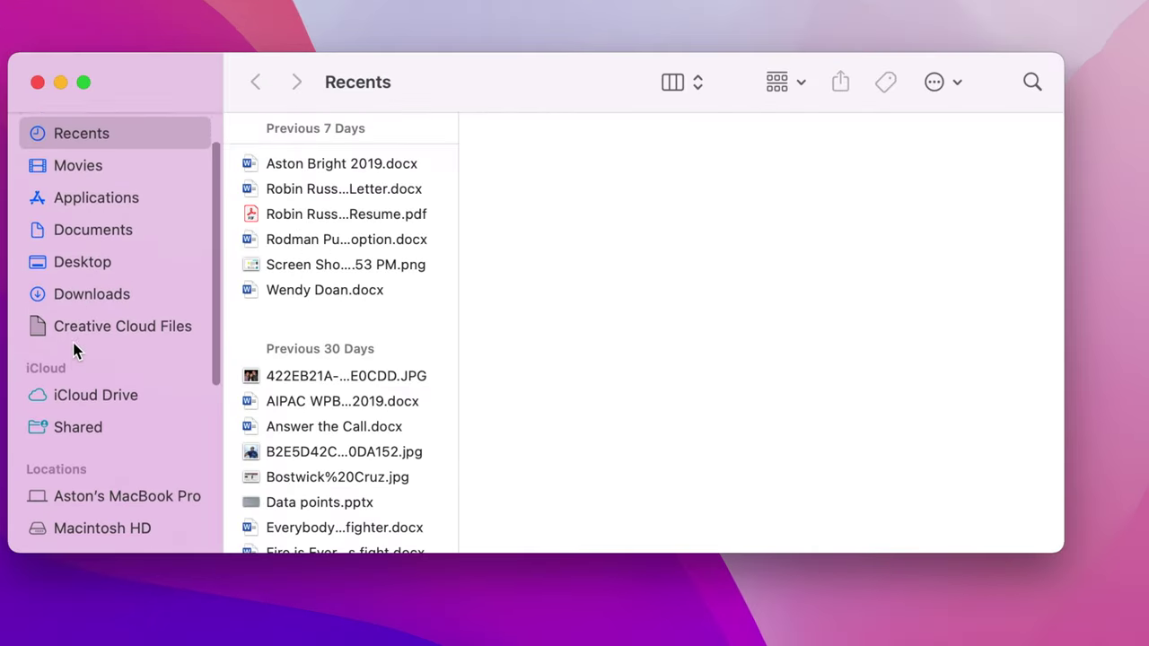
scroll(75, 350, down, 1)
click(90, 218)
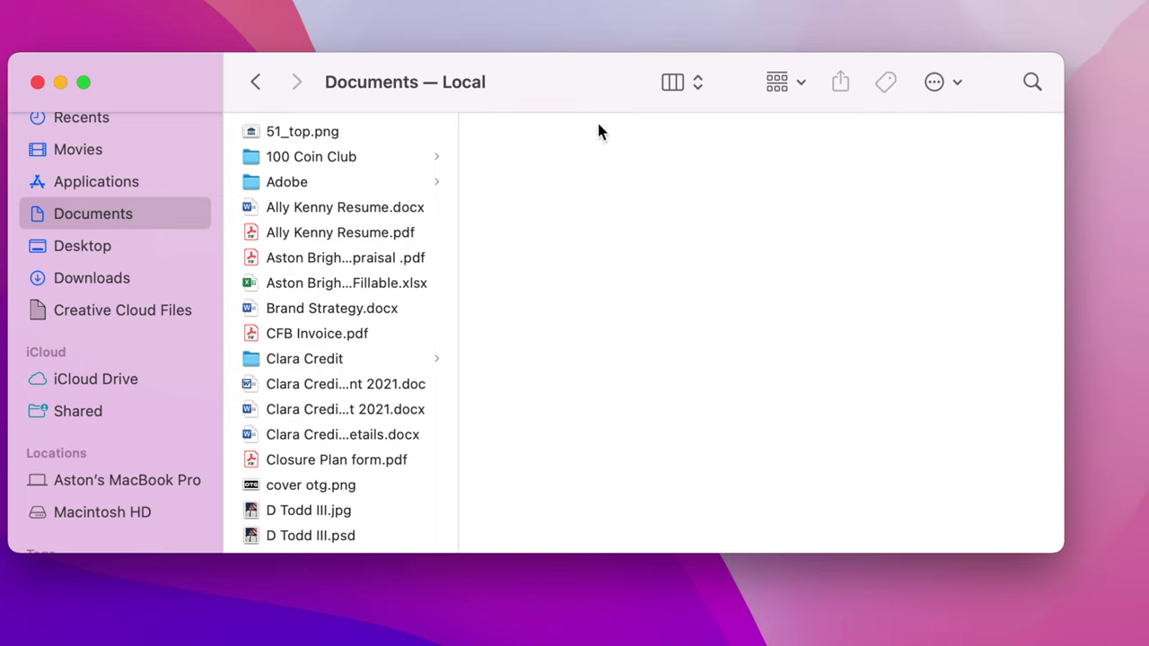
click(800, 84)
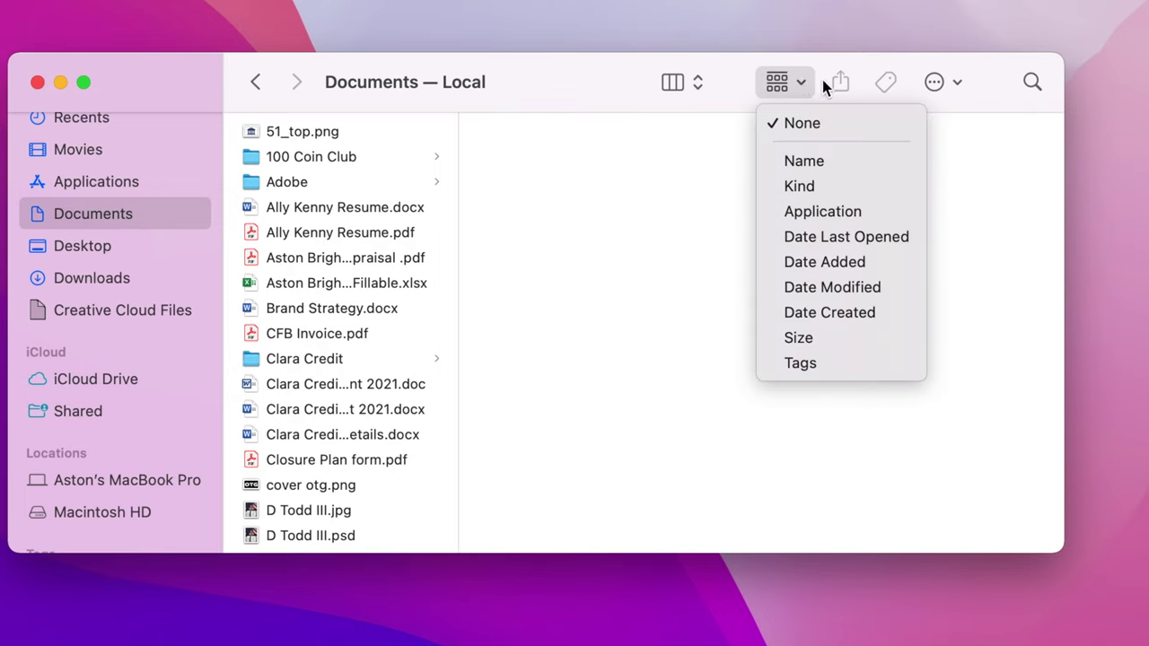
click(698, 81)
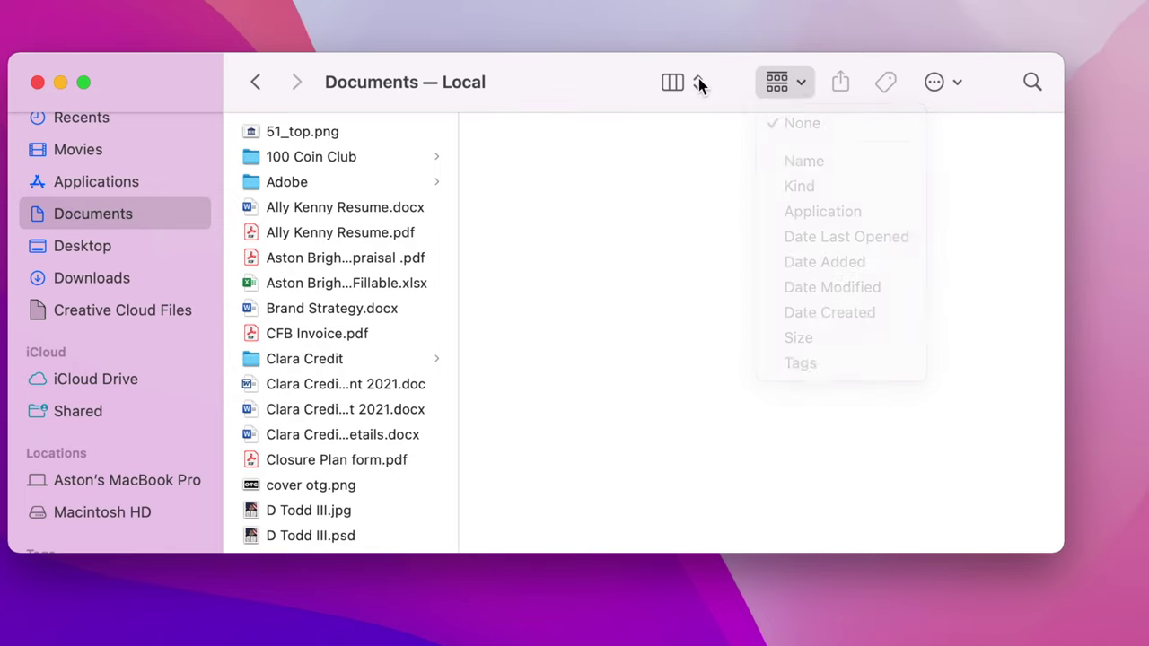
click(698, 81)
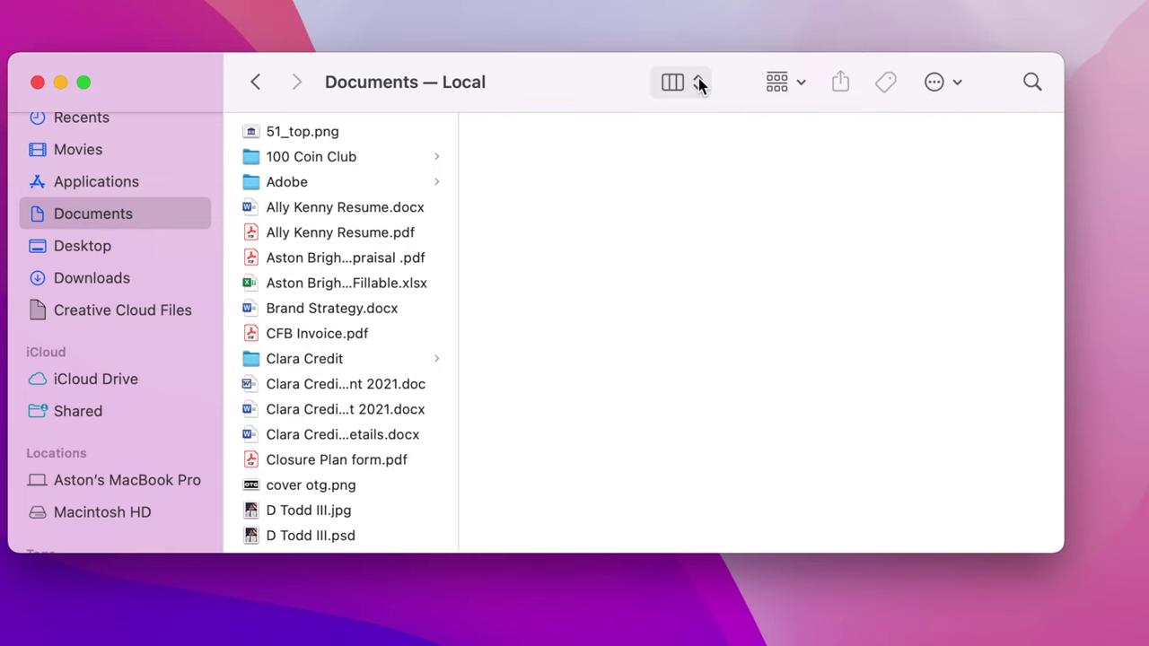
click(563, 135)
Create a new folder inside the Documents folder.
click(944, 83)
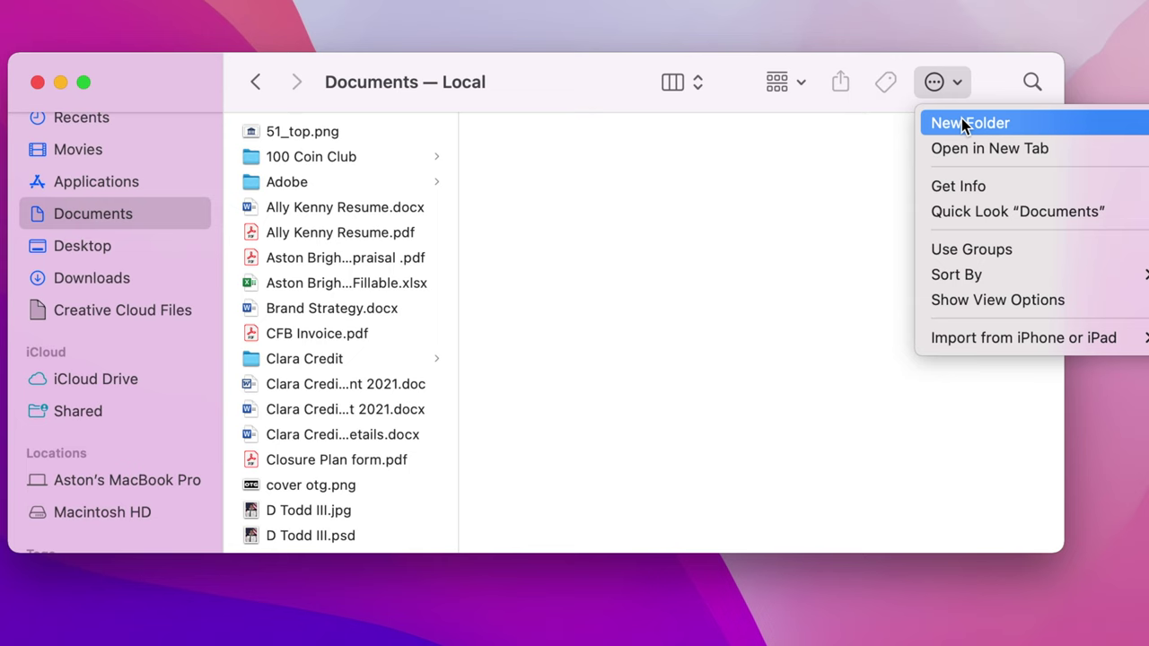
click(961, 119)
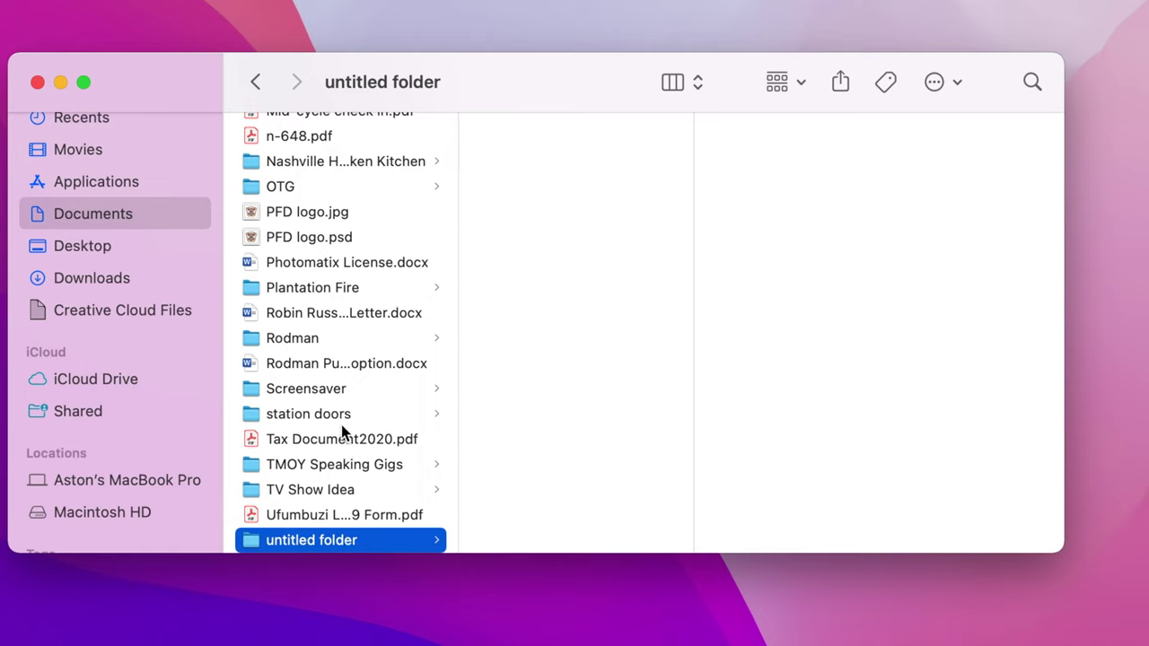
Open the Screensaver folder in Documents, select its first photo for preview and enlarge the window.
click(325, 391)
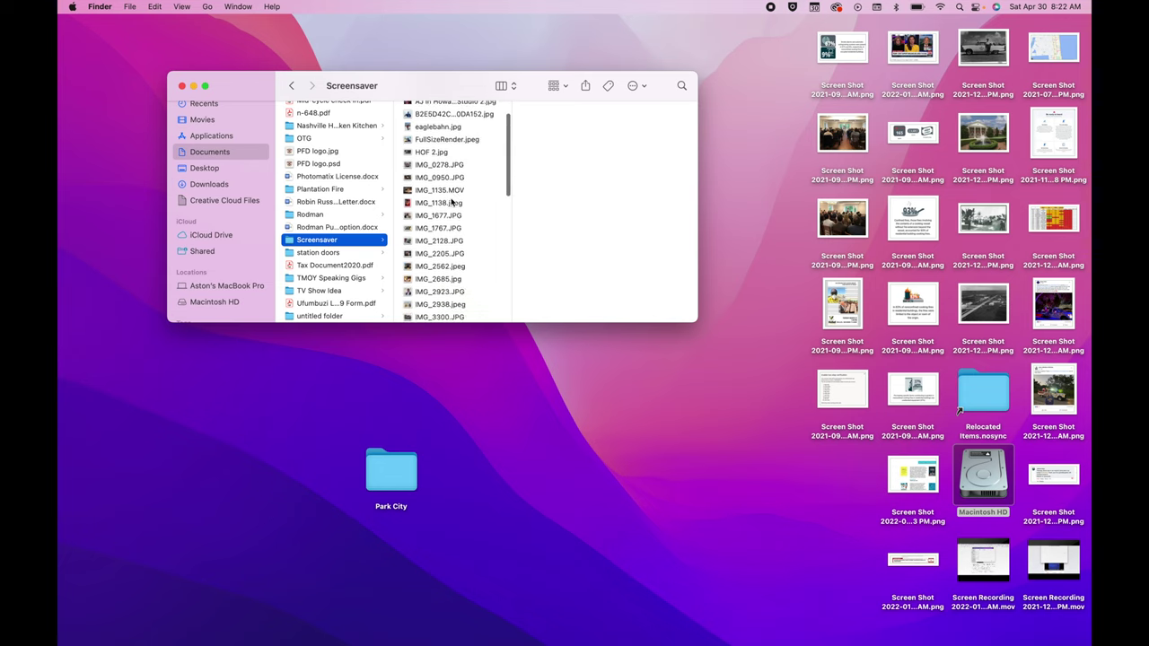
scroll(453, 204, down, 10)
scroll(449, 135, up, 10)
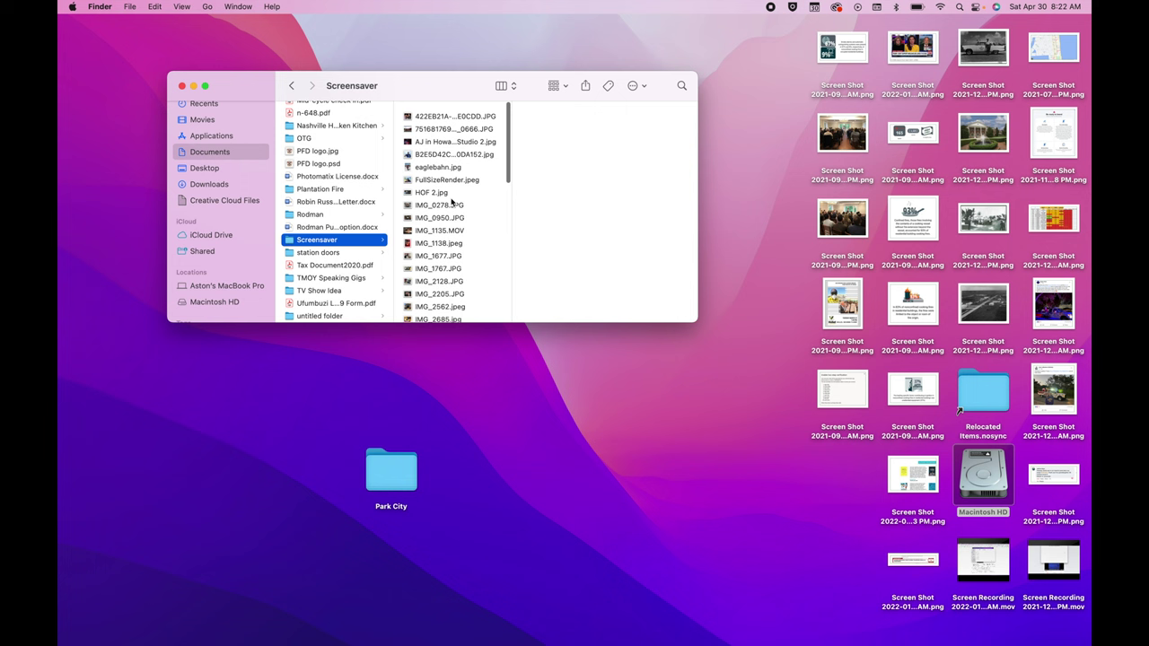
click(429, 111)
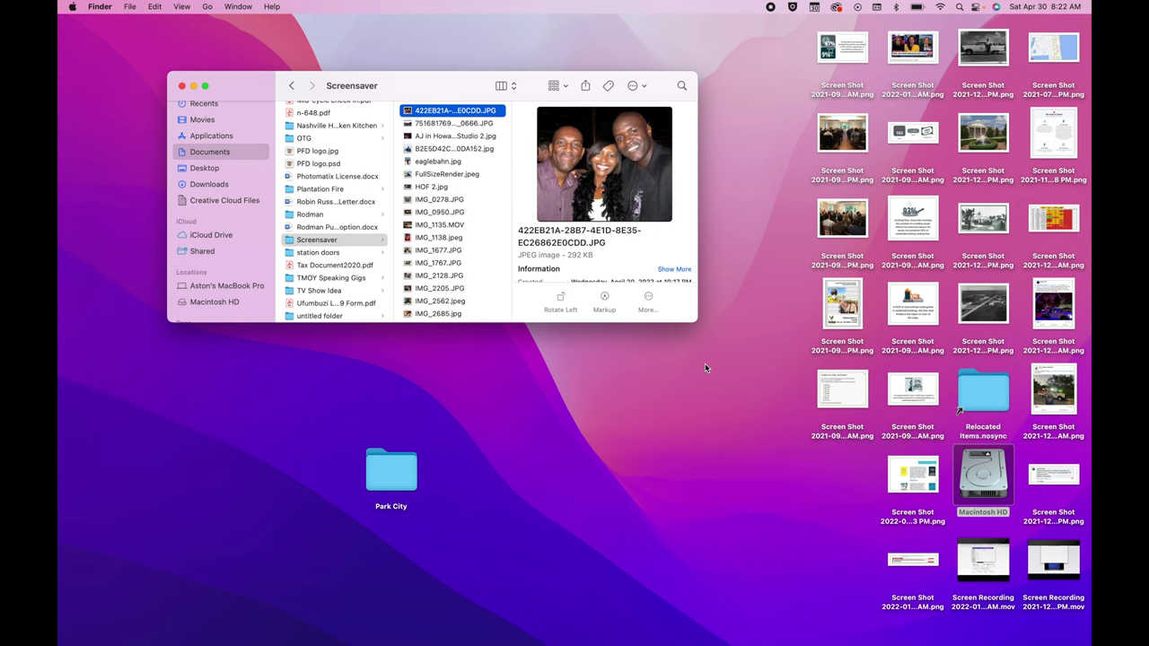
drag(697, 329, 833, 516)
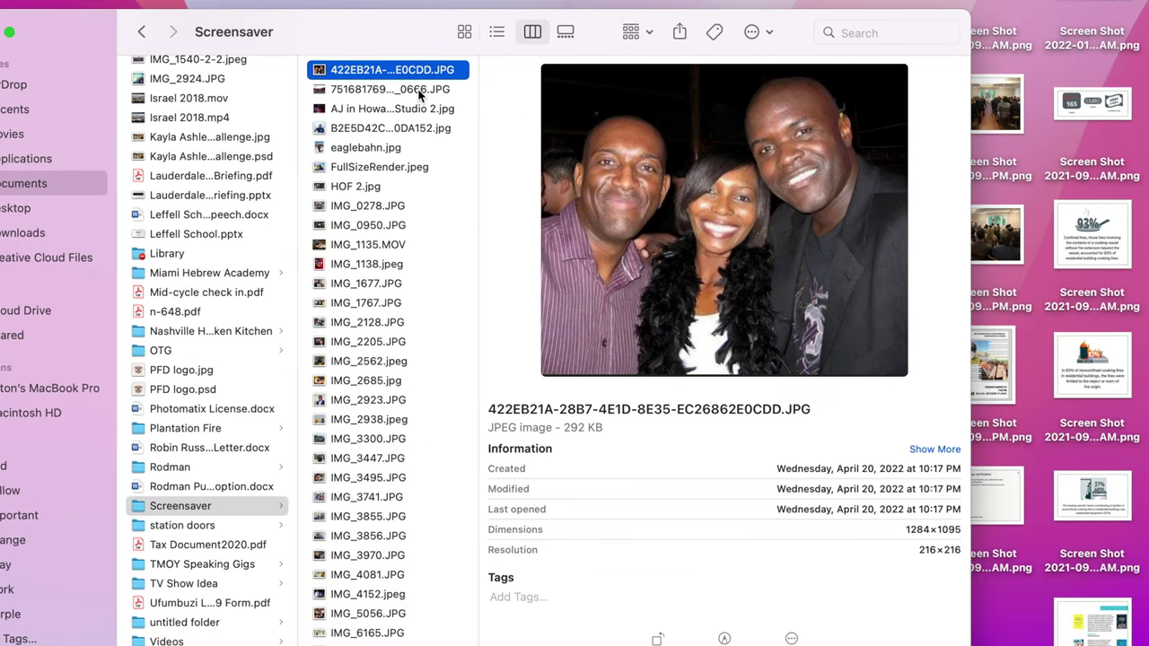
click(472, 125)
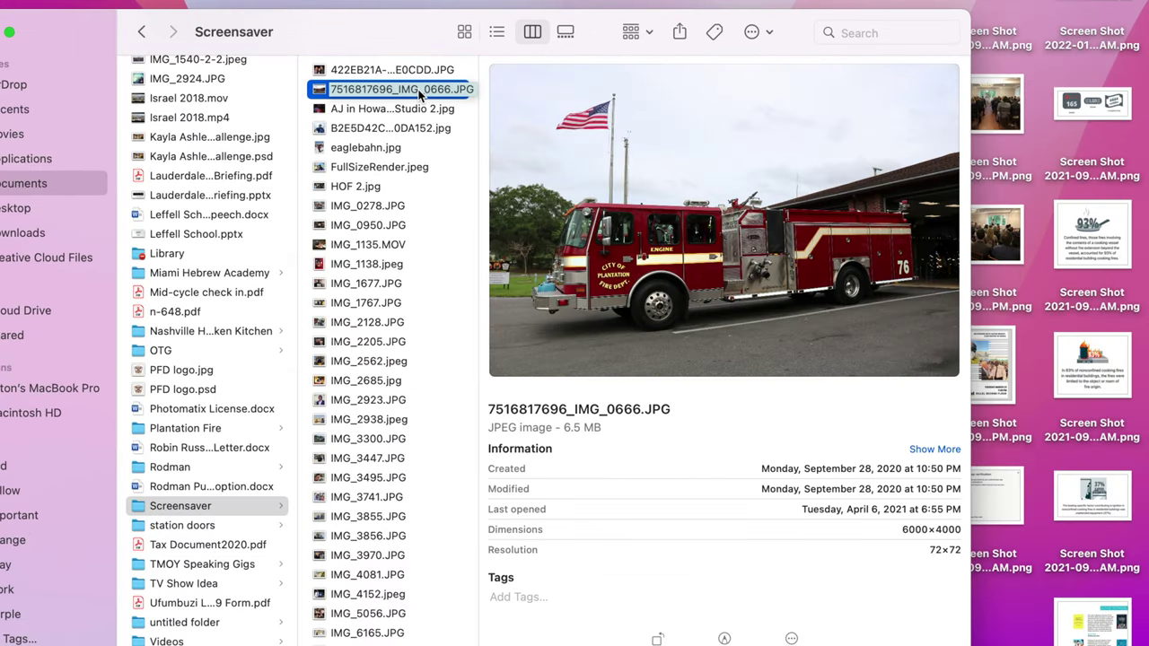
key(Down)
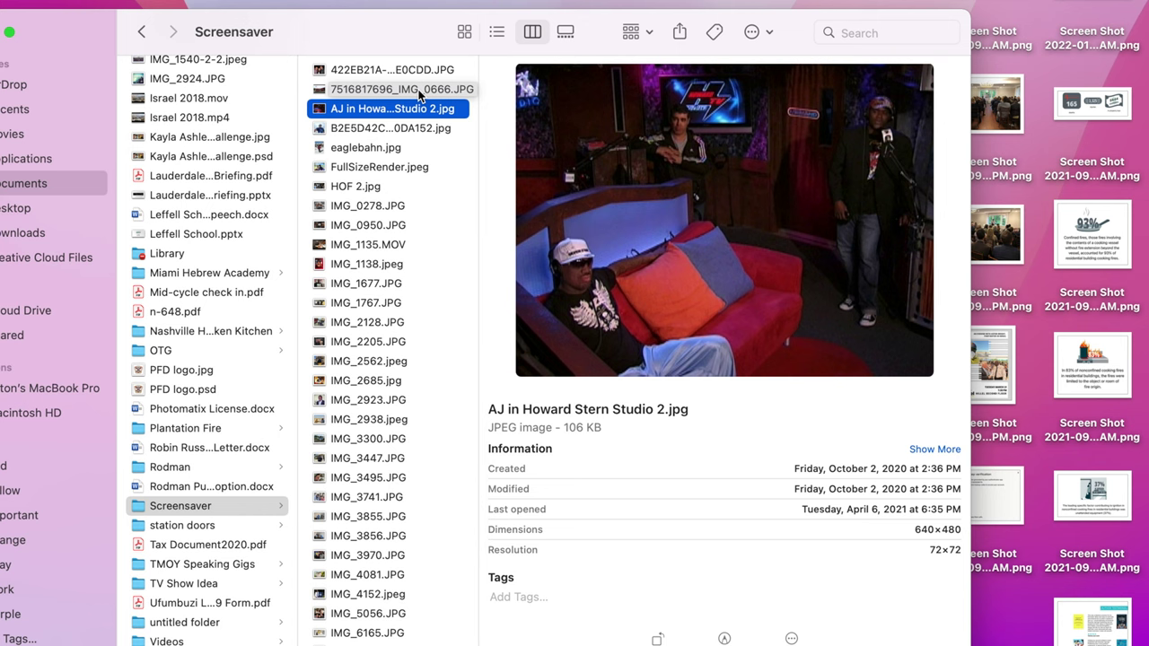
key(Down)
key(Down)
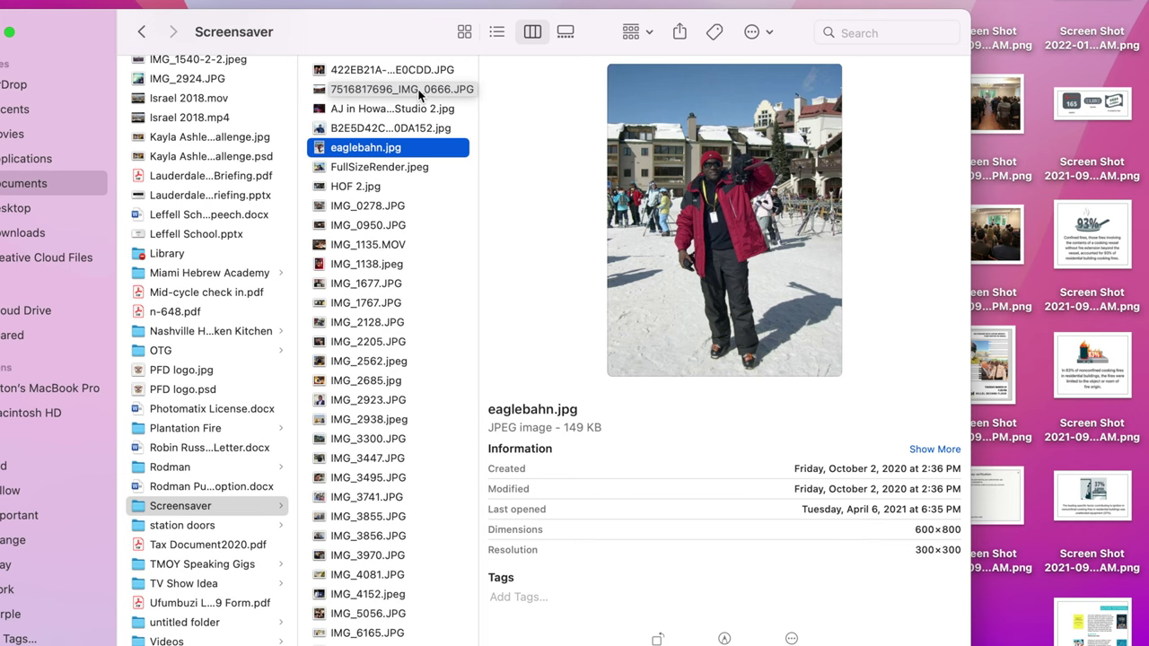
key(Down)
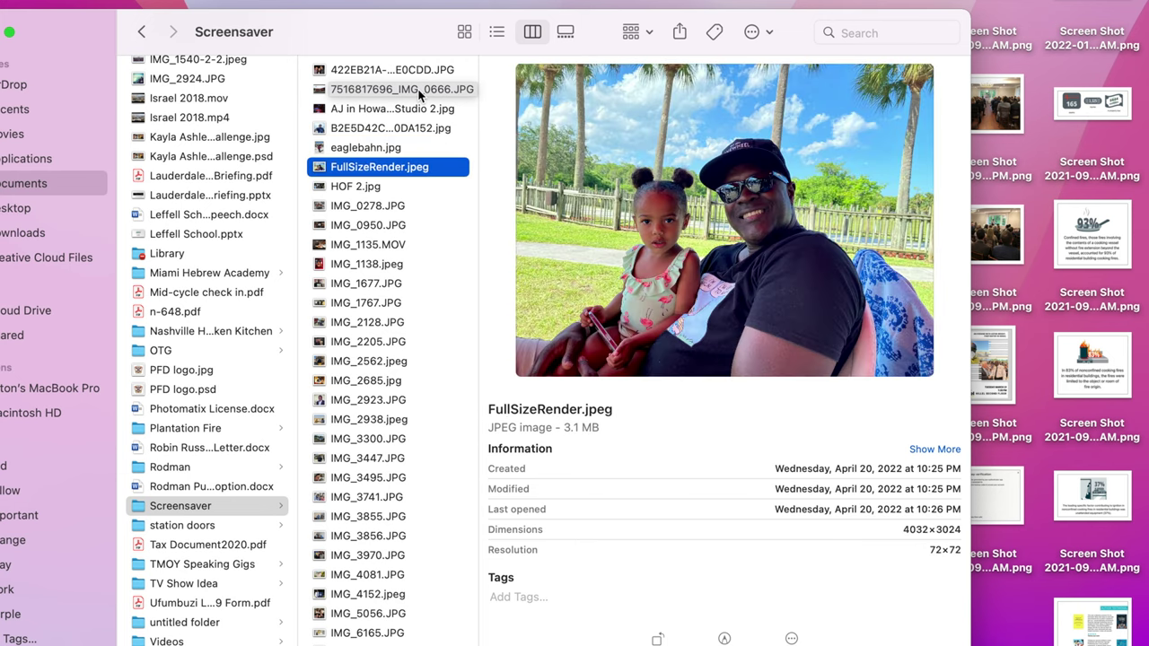
key(Down)
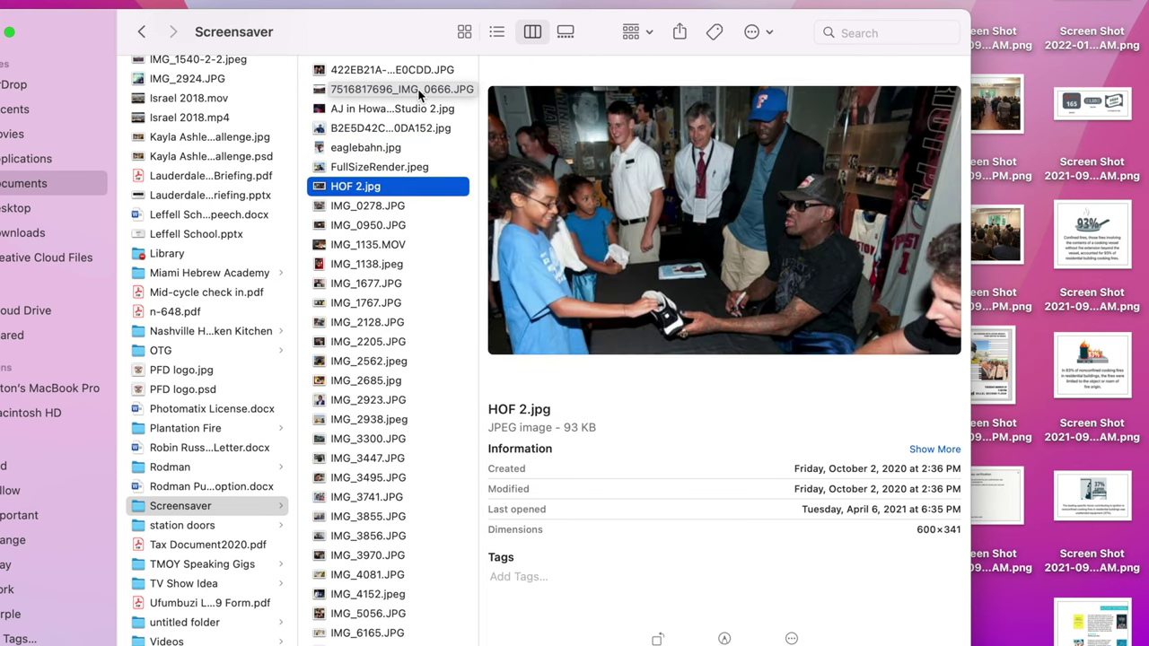
key(Down)
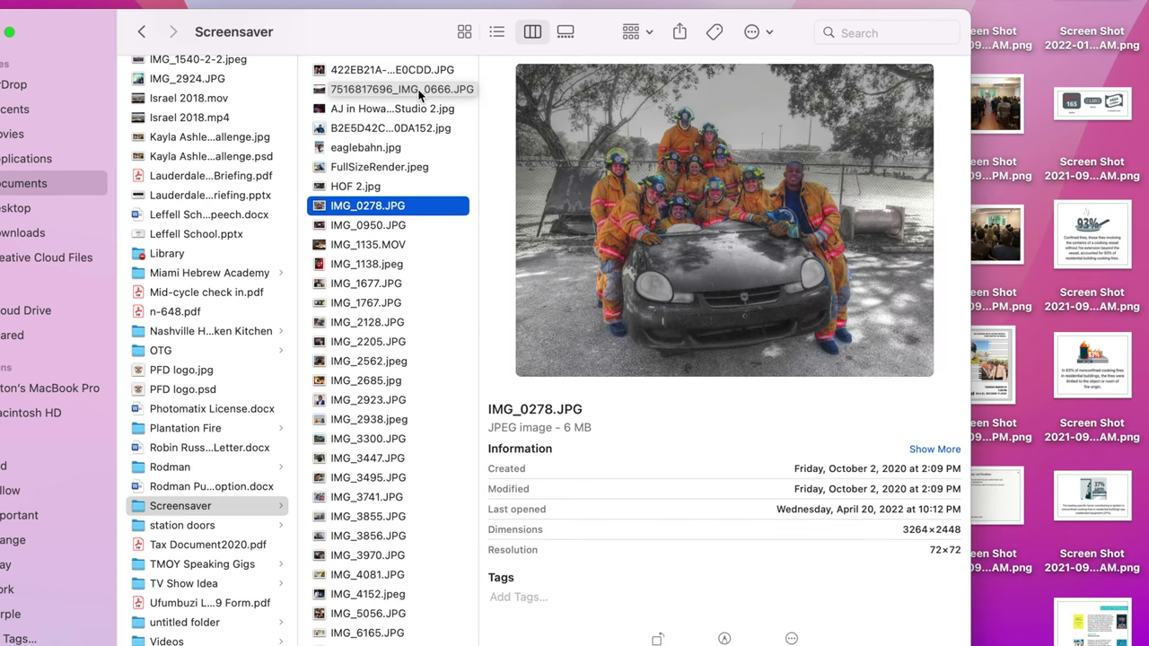
key(Down)
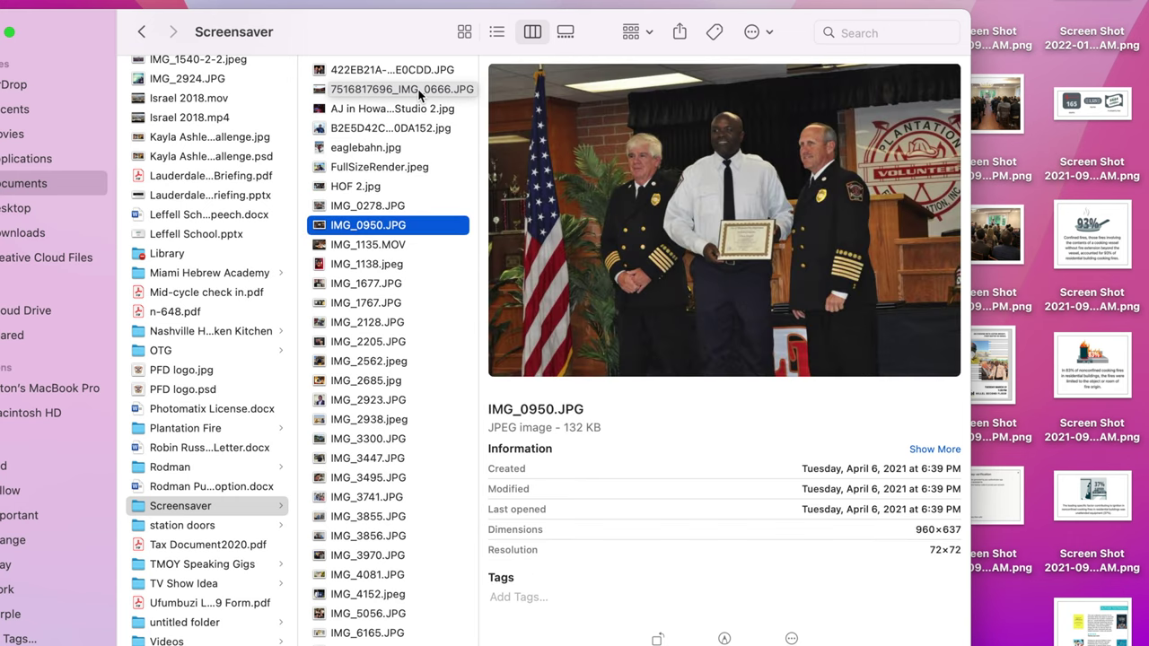
key(Down)
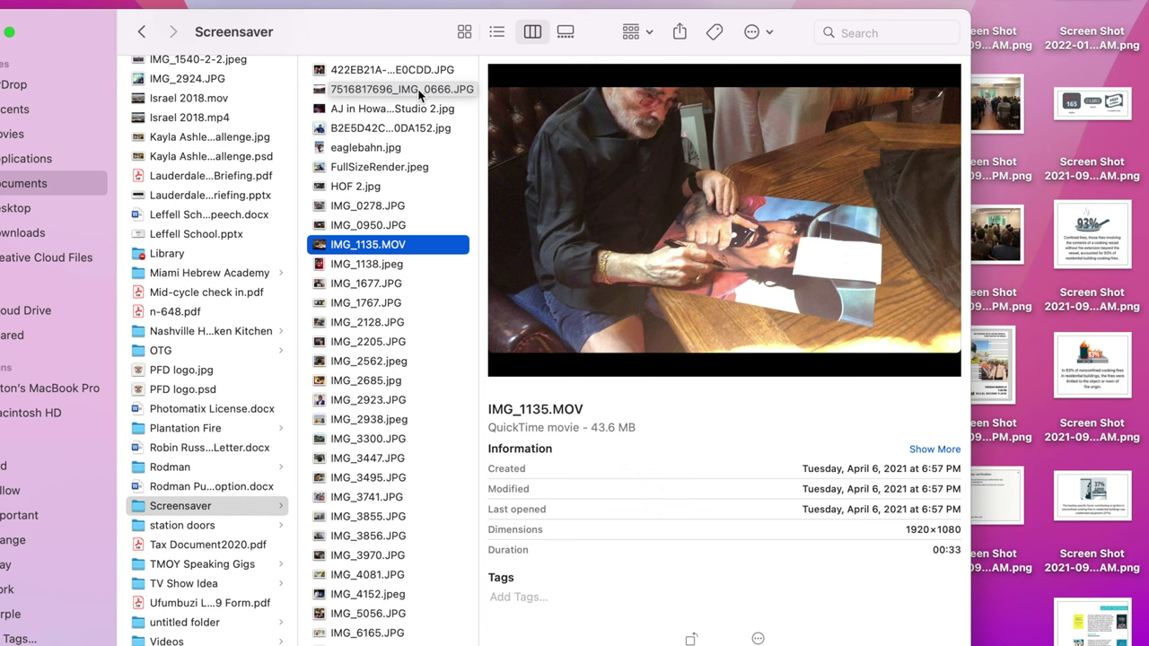
key(Down)
key(Down)
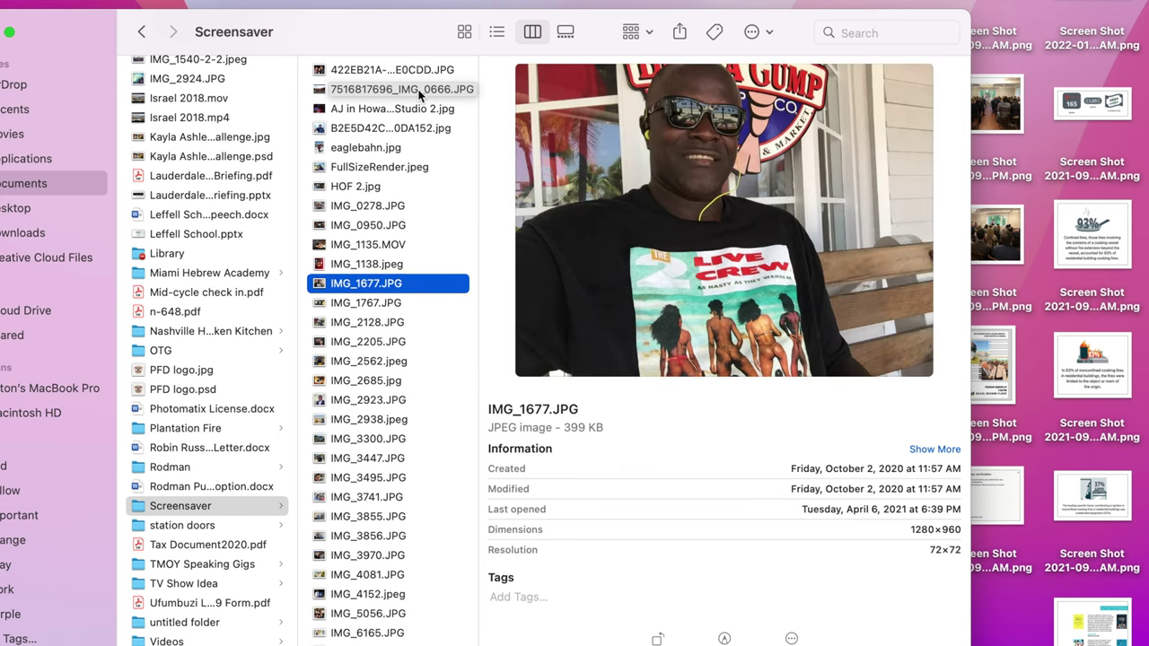
key(Down)
key(Down)
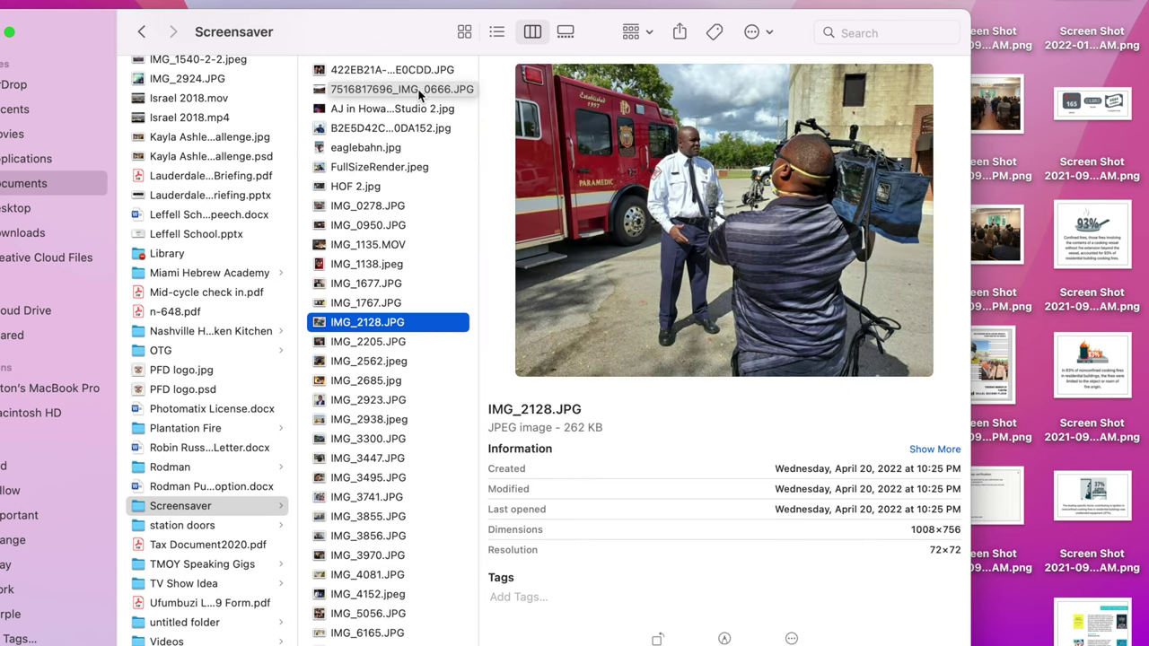
key(Down)
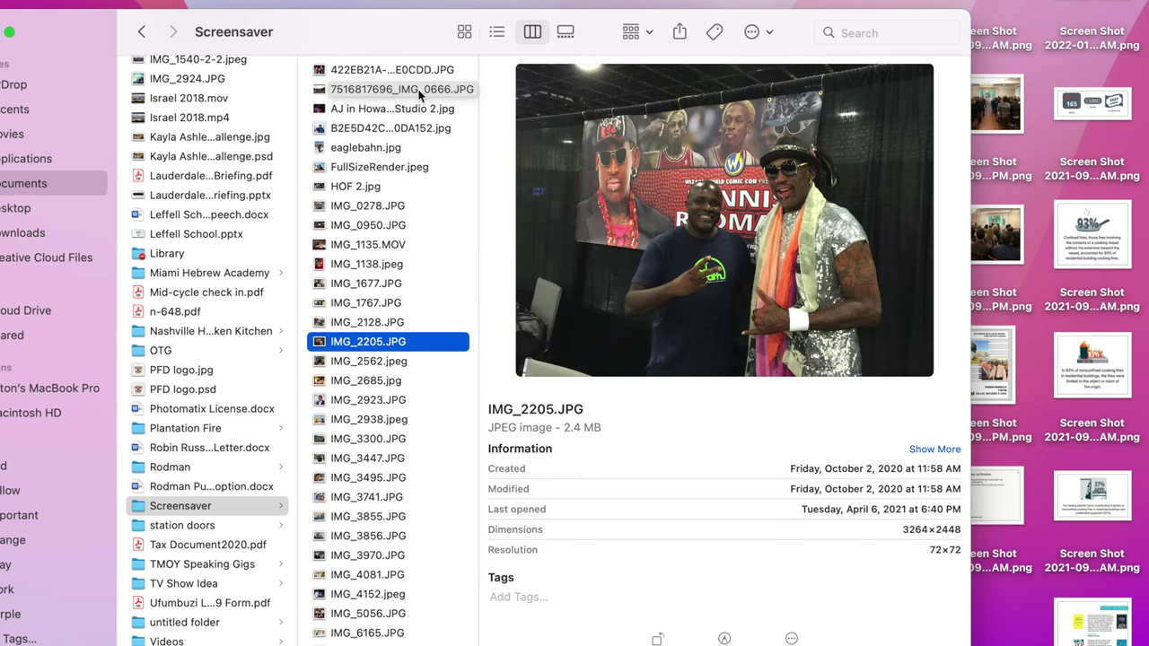
key(Down)
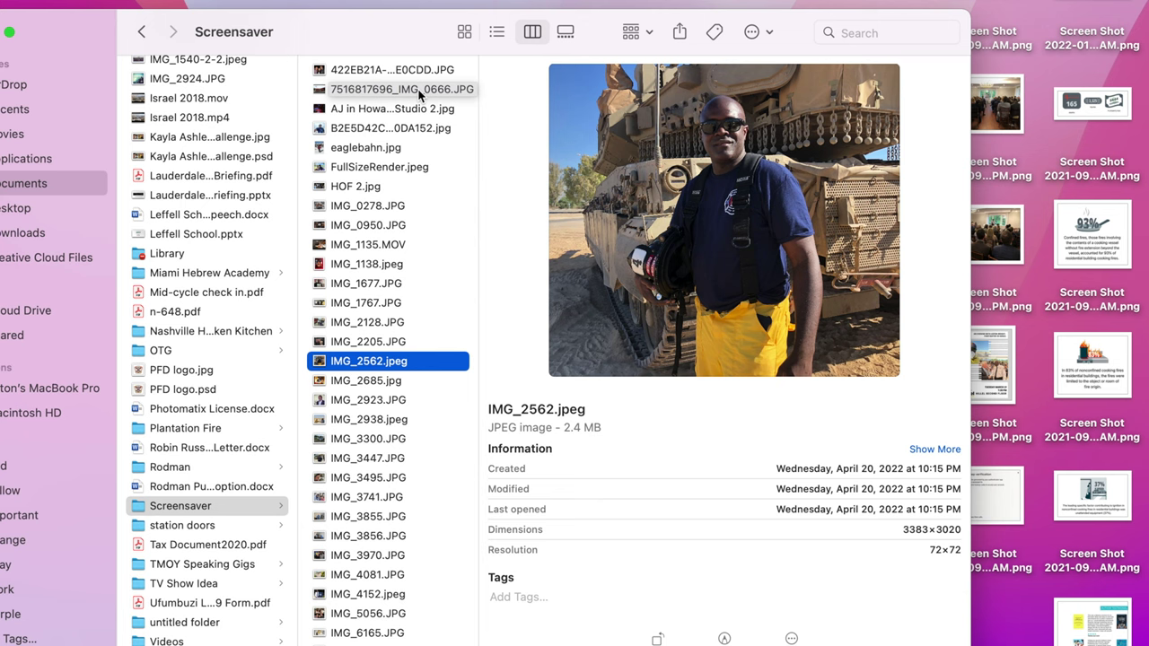
key(Down)
key(Down)
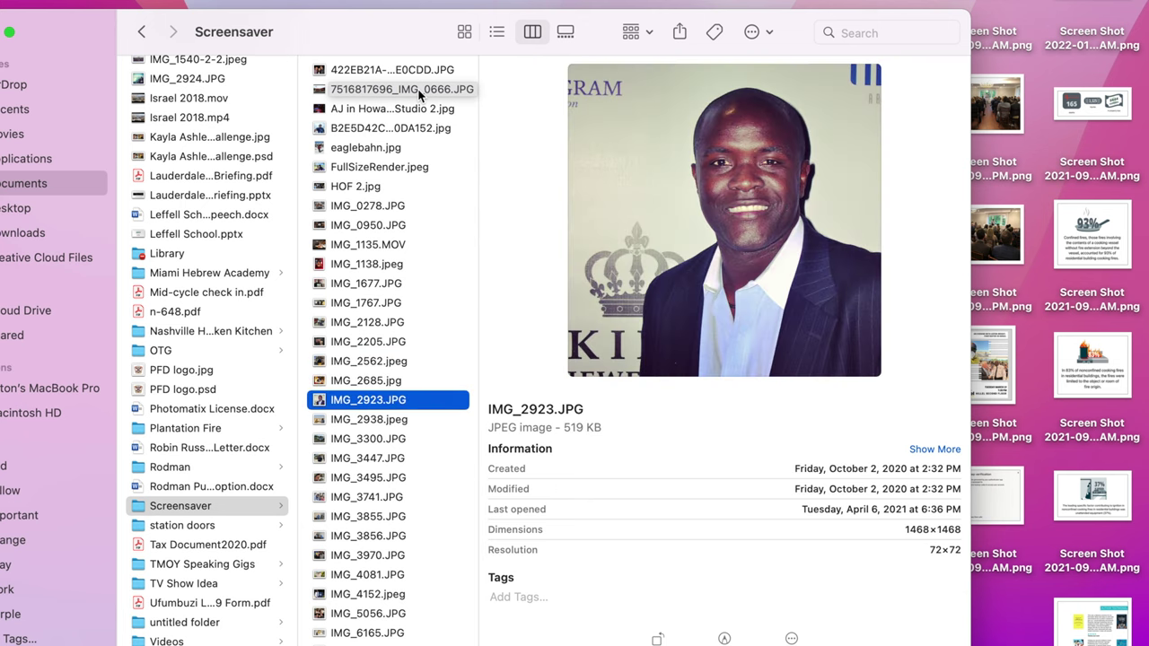
key(Down)
key(Down)
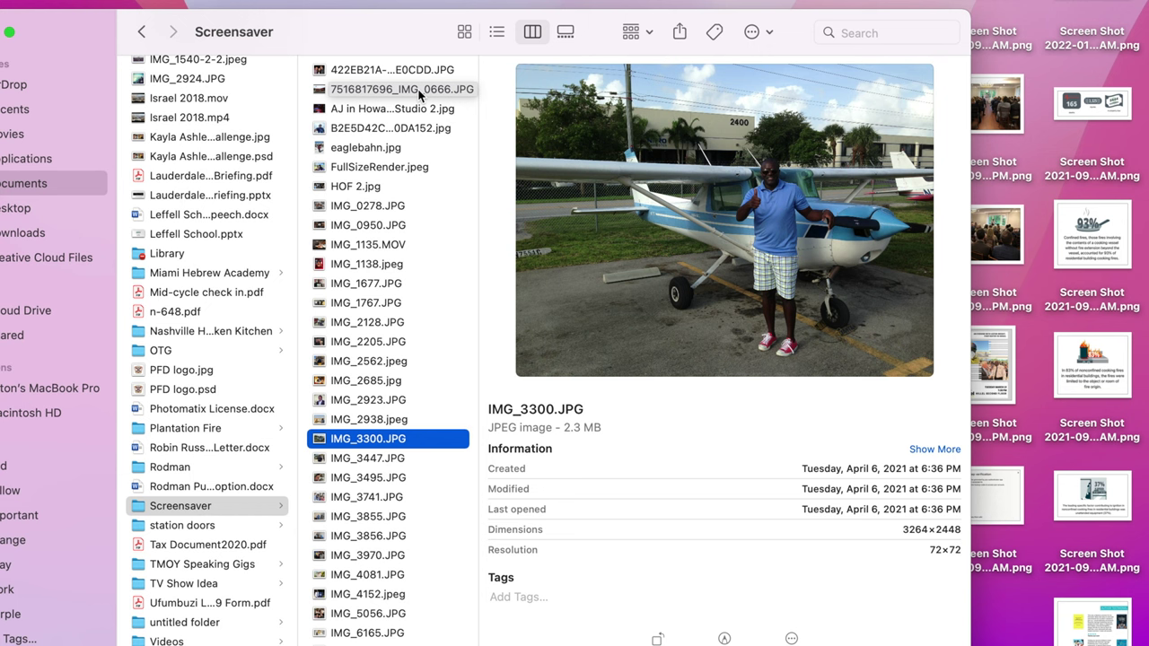
key(Down)
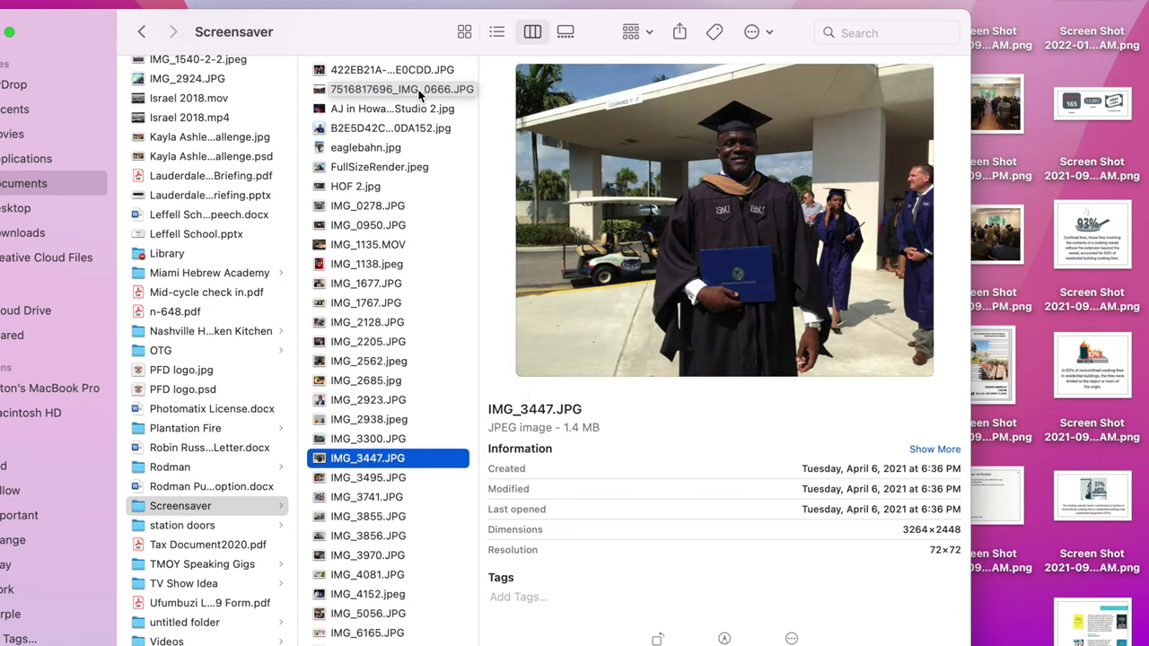
key(Down)
key(Down)
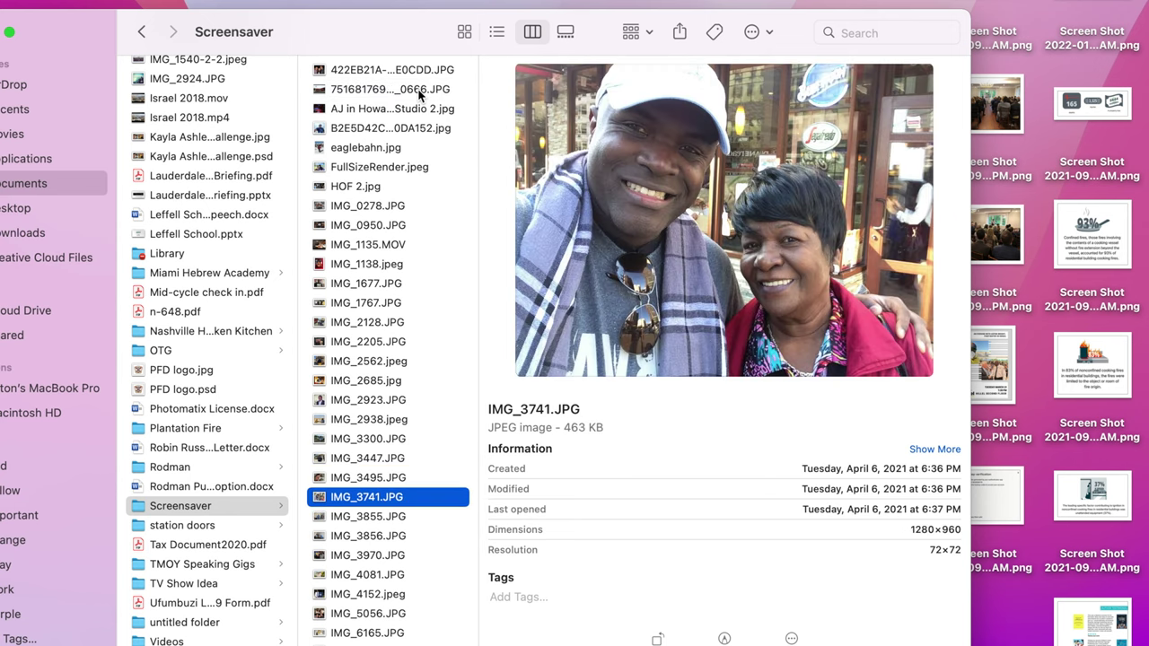
key(Down)
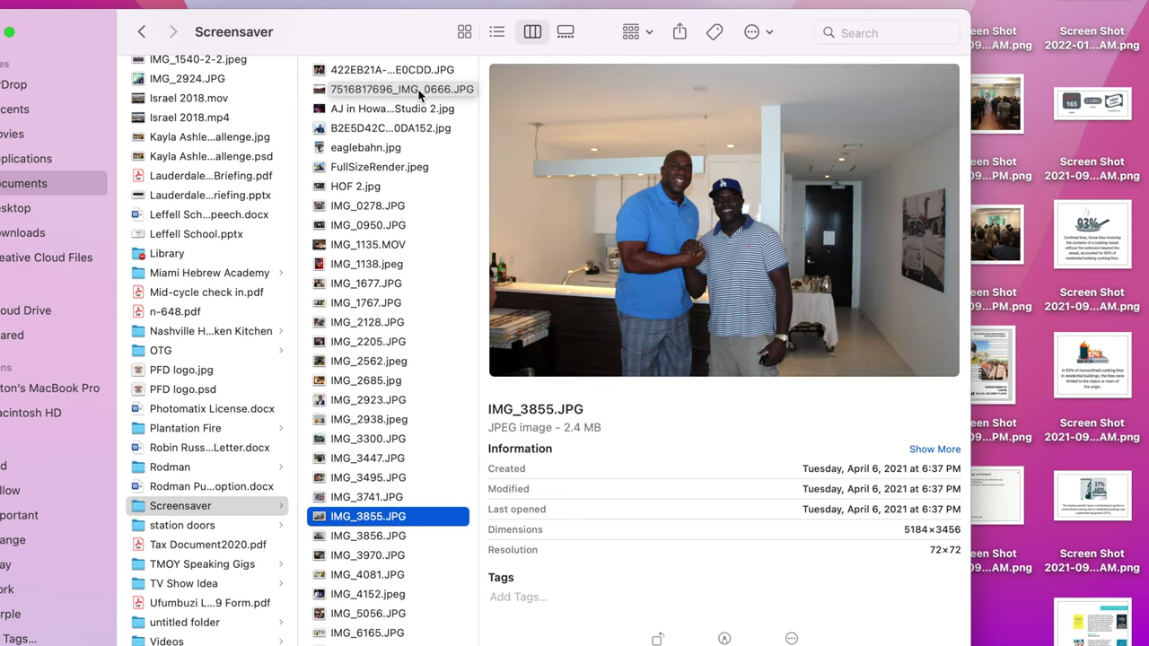
key(Down)
key(Down)
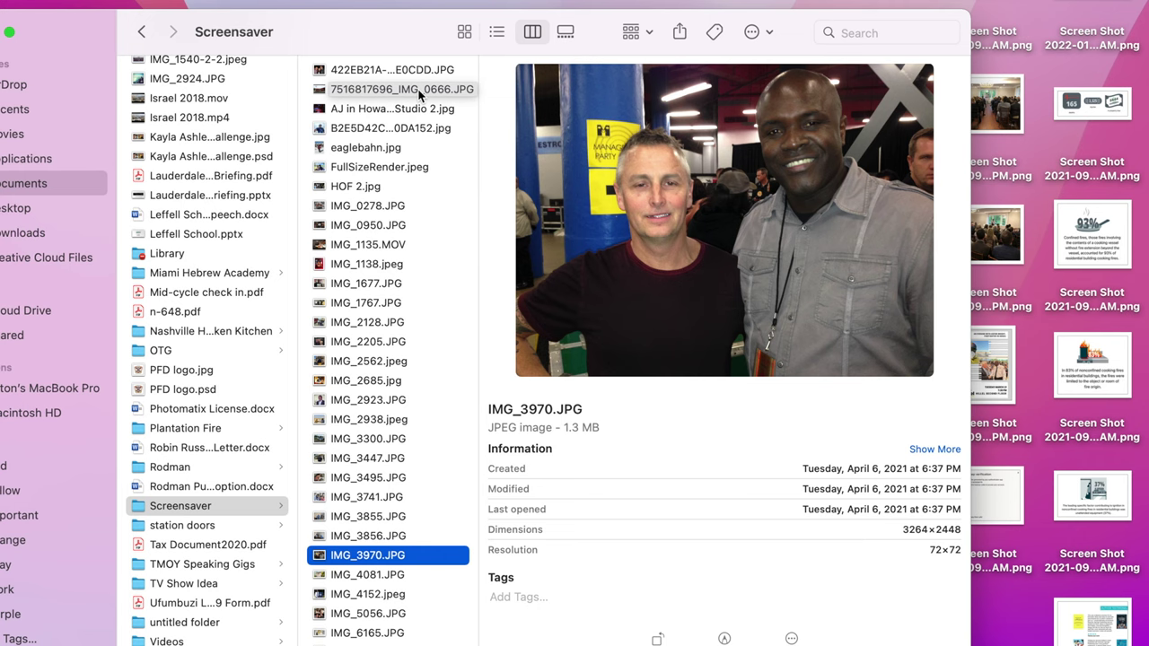
key(Down)
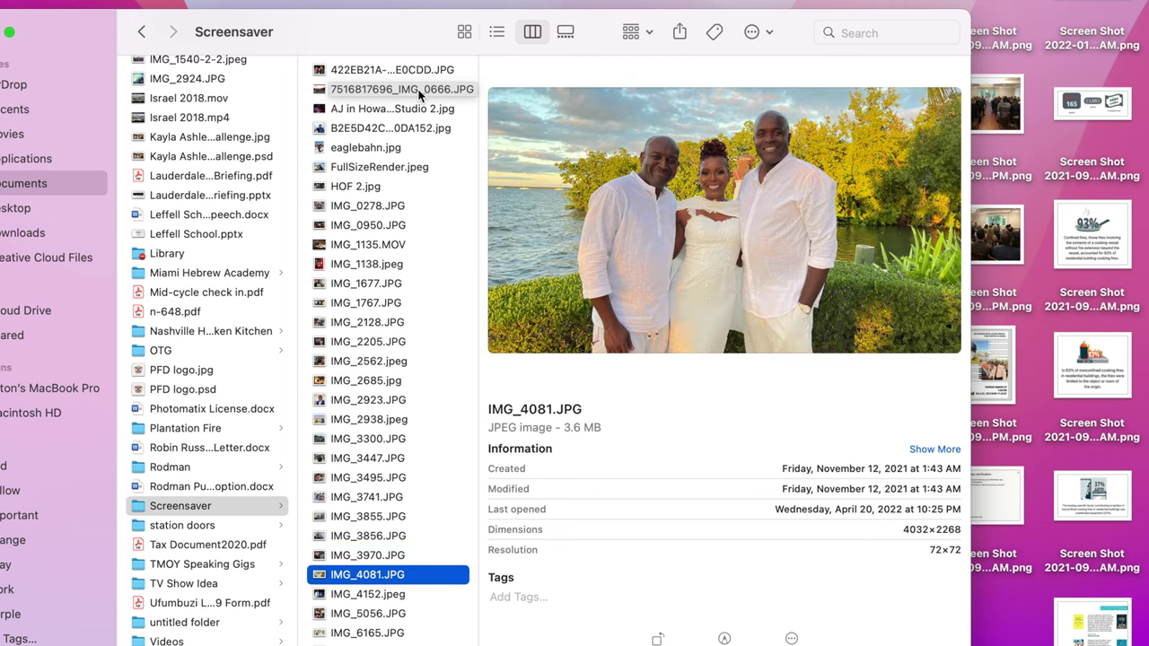
key(Down)
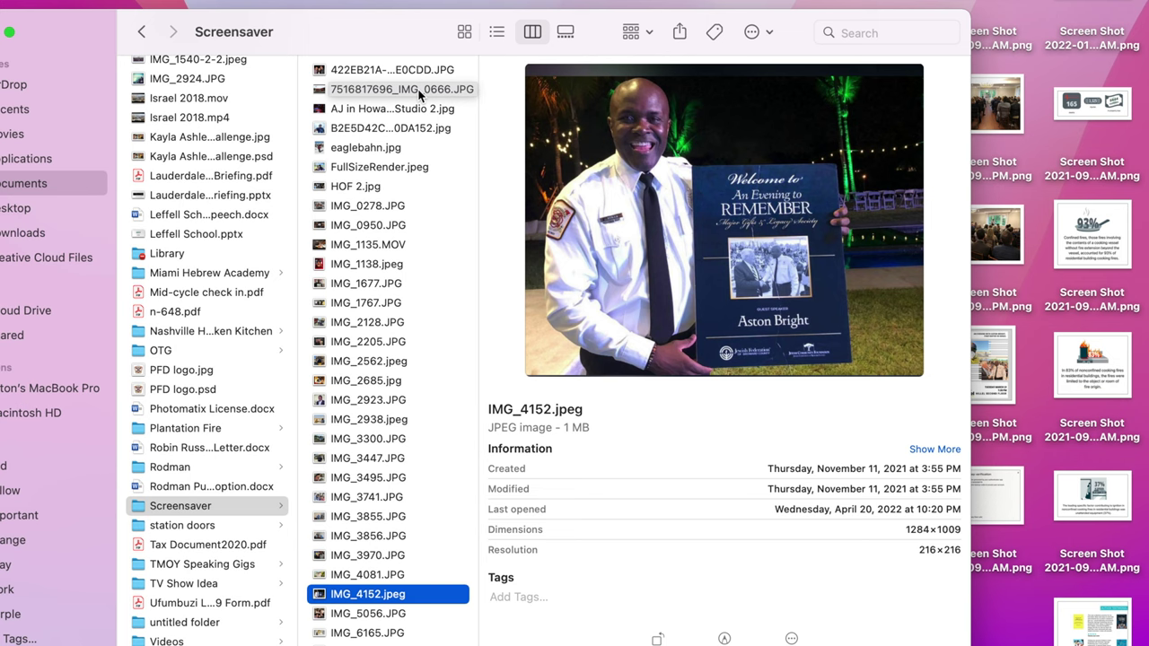
key(Down)
key(Down)
key(Down)
key(Down)
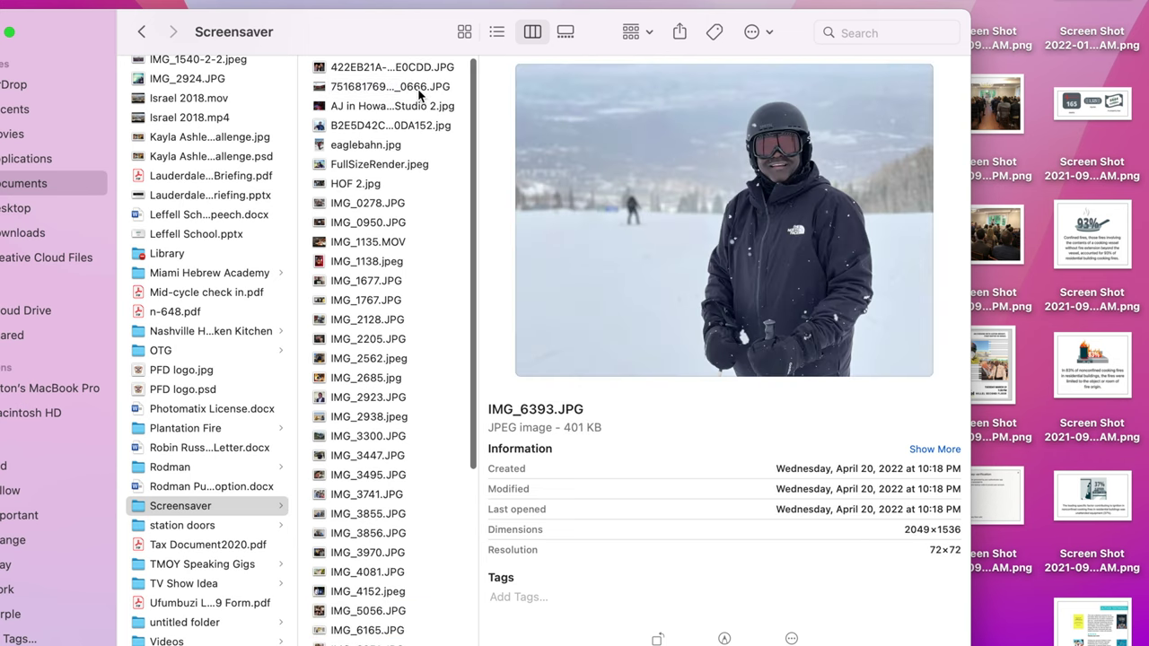
key(Down)
key(Down)
key(Down)
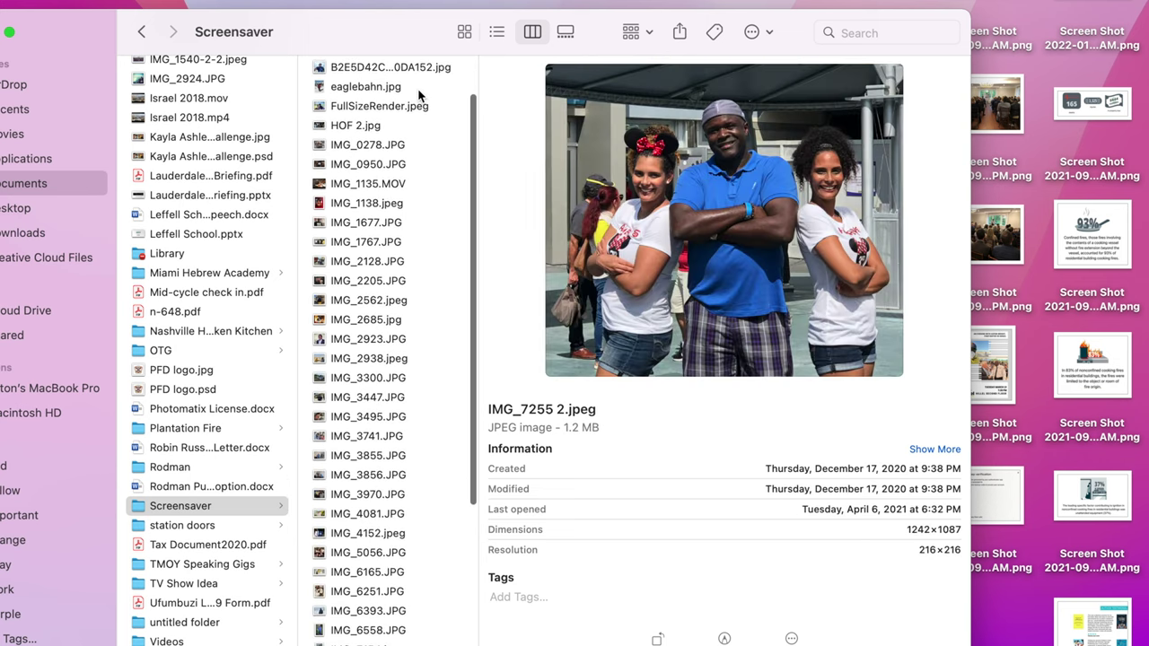
key(Down)
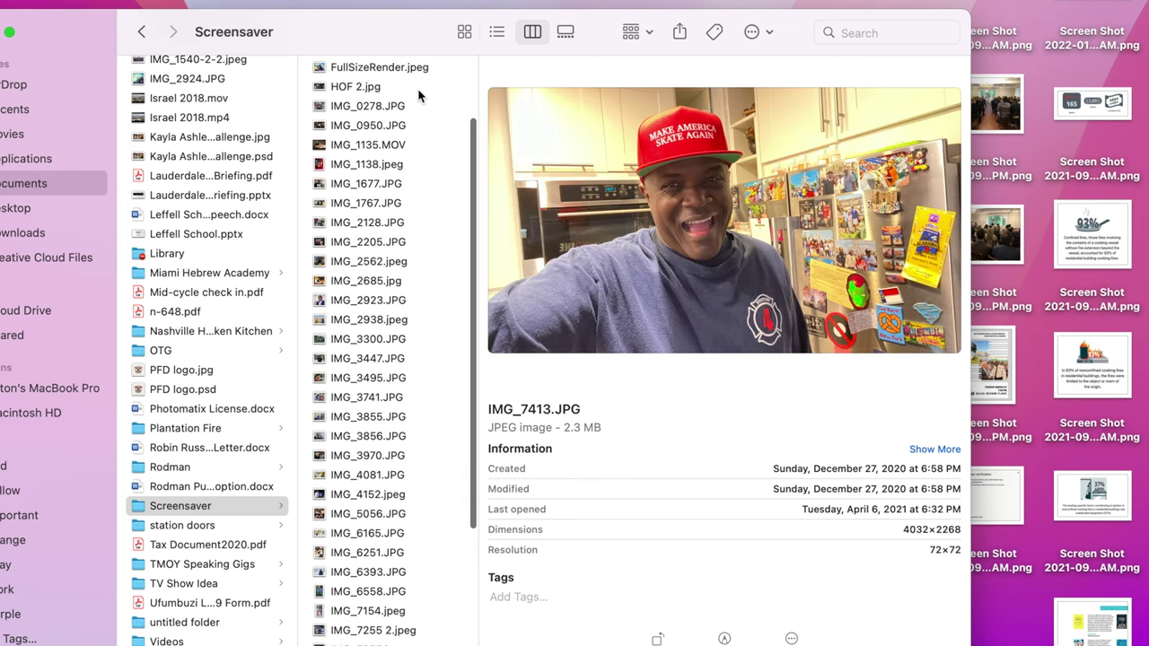
Preview the remaining pictures in the Screensaver folder from IMG_7413.JPG through pilot2.jpg and reselect the folder itself.
key(Down)
key(Up)
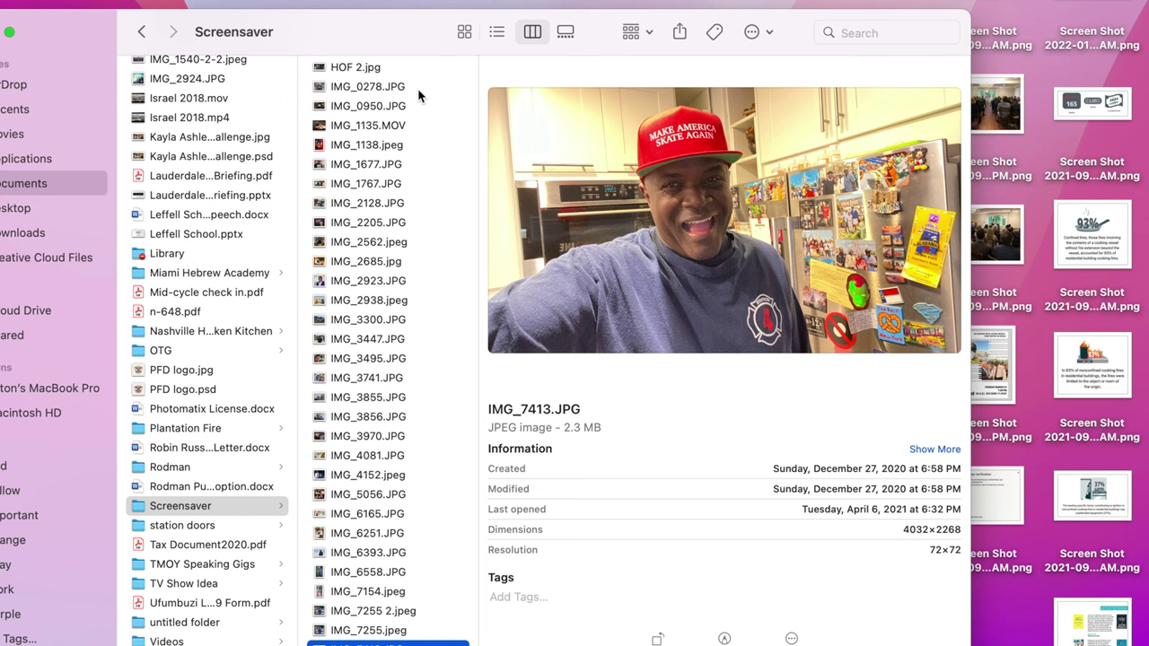
key(Down)
key(Down)
key(Down)
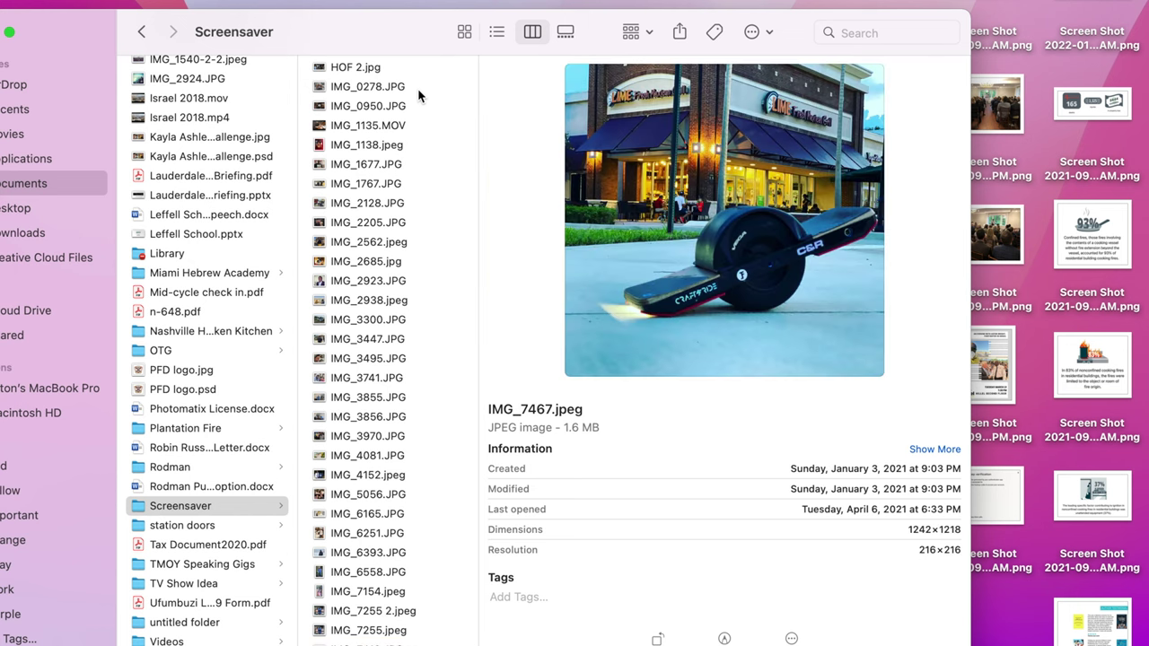
key(Down)
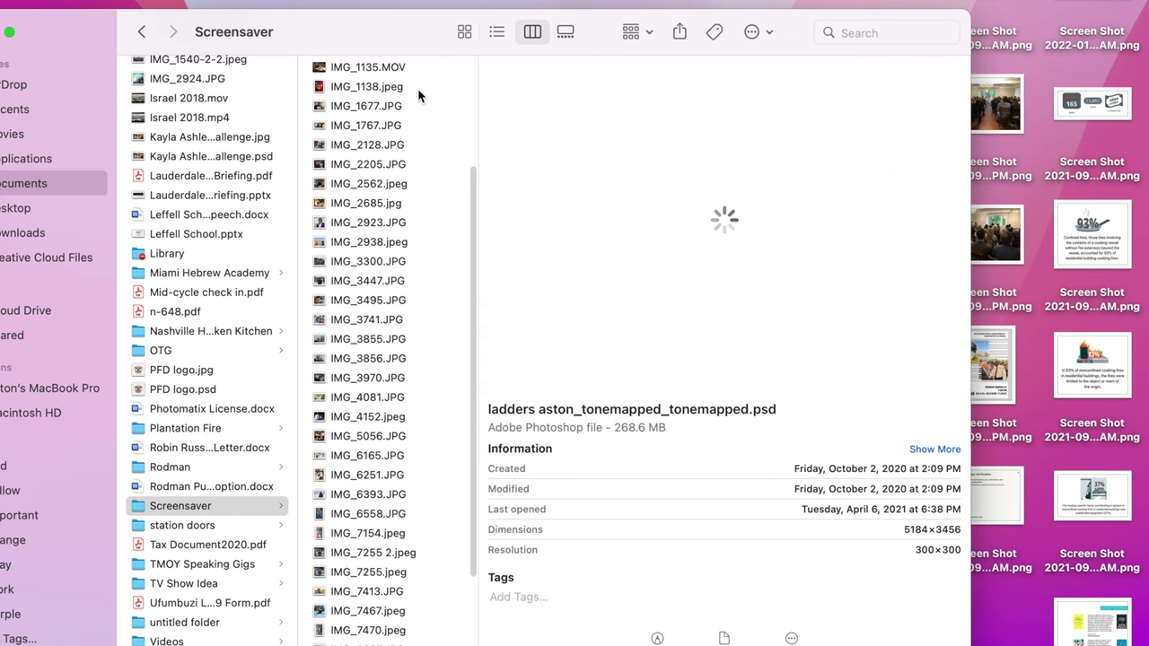
key(Down)
key(Down)
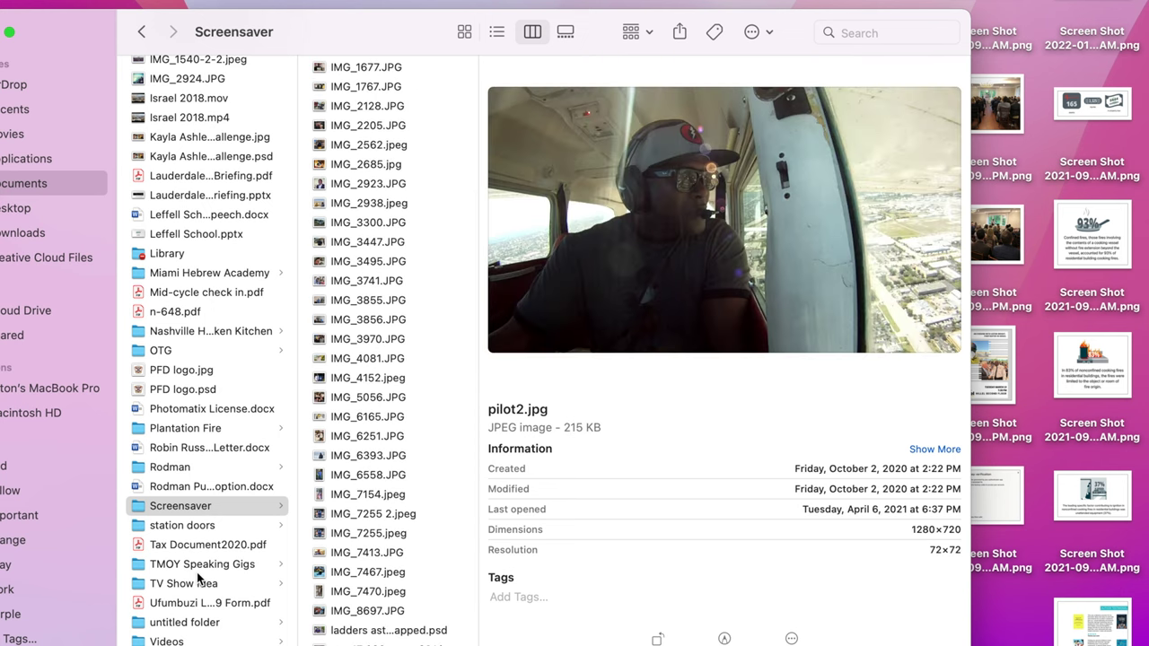
click(144, 510)
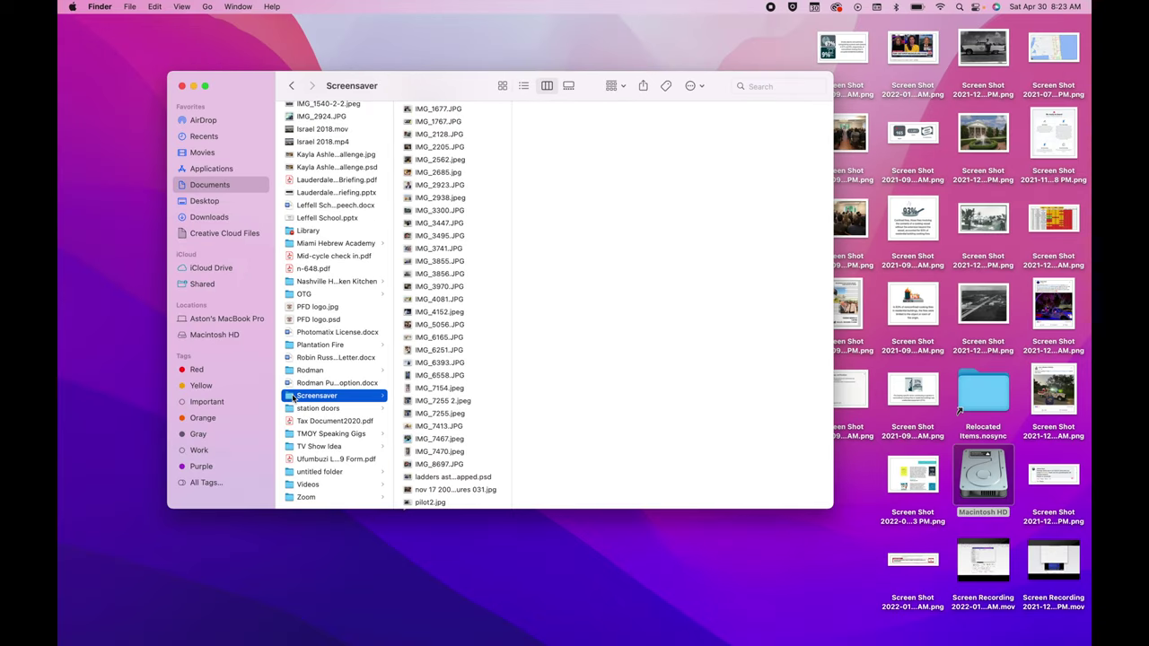
Open the Desktop & Screen Saver settings in System Preferences.
click(73, 8)
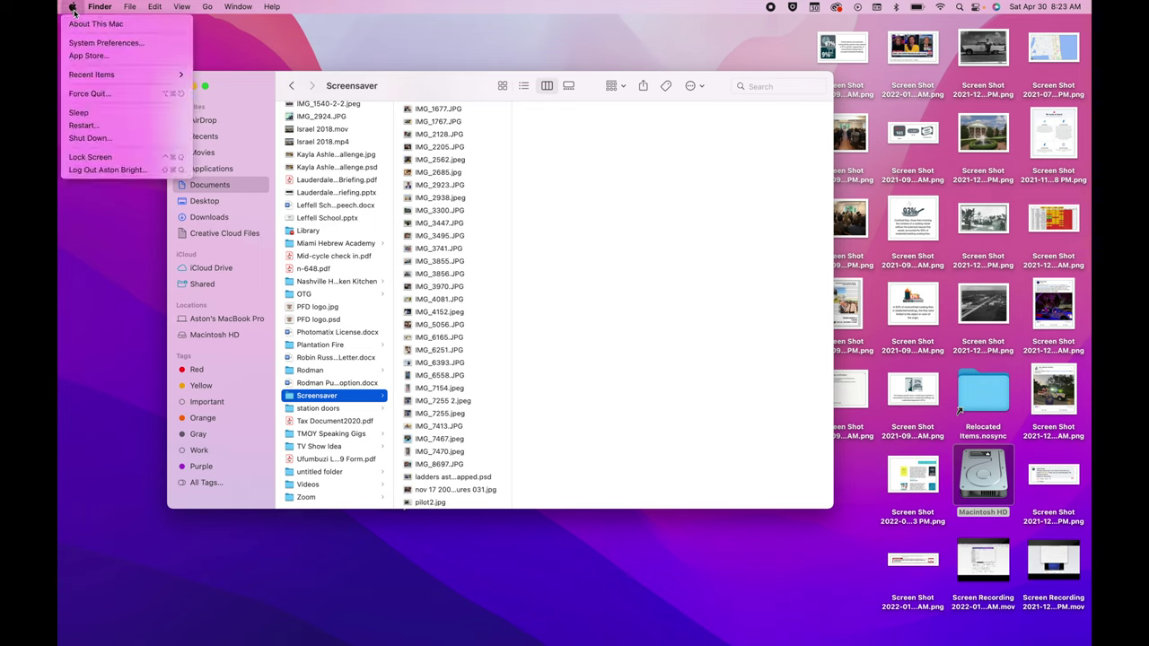
click(97, 44)
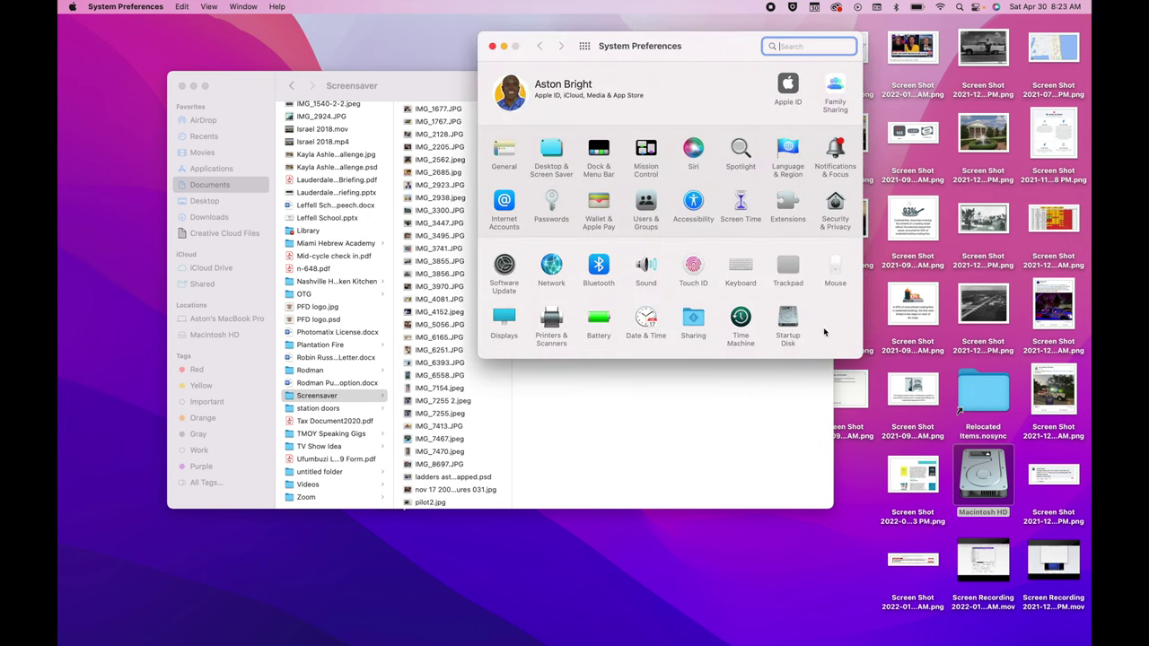
click(877, 375)
click(877, 375)
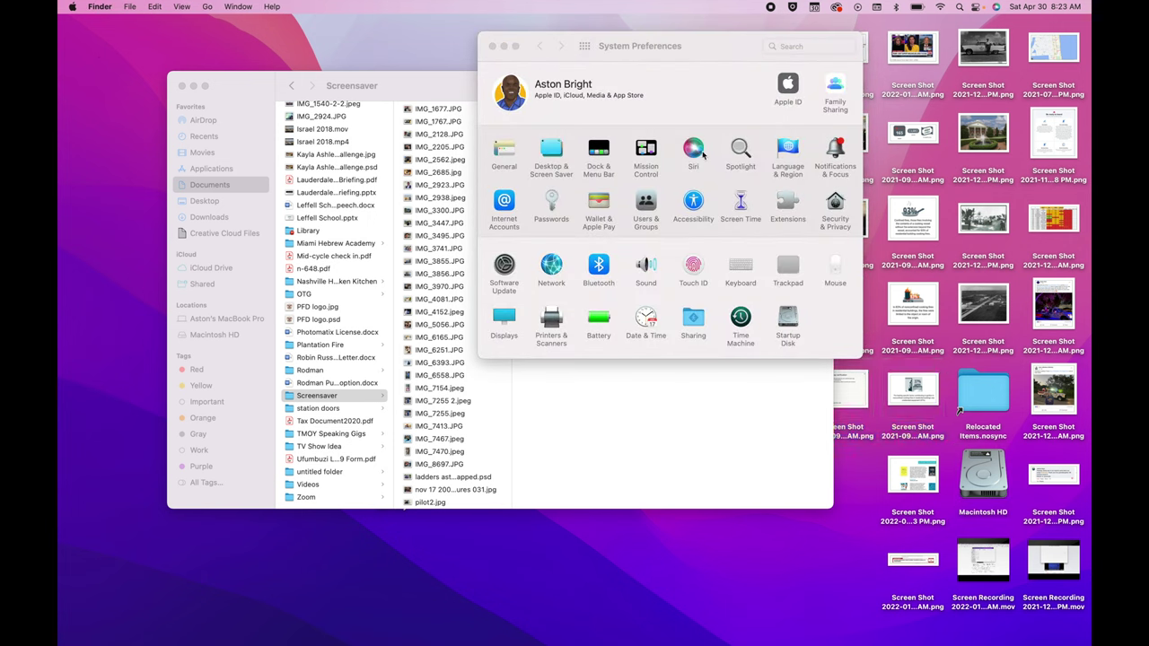
click(556, 153)
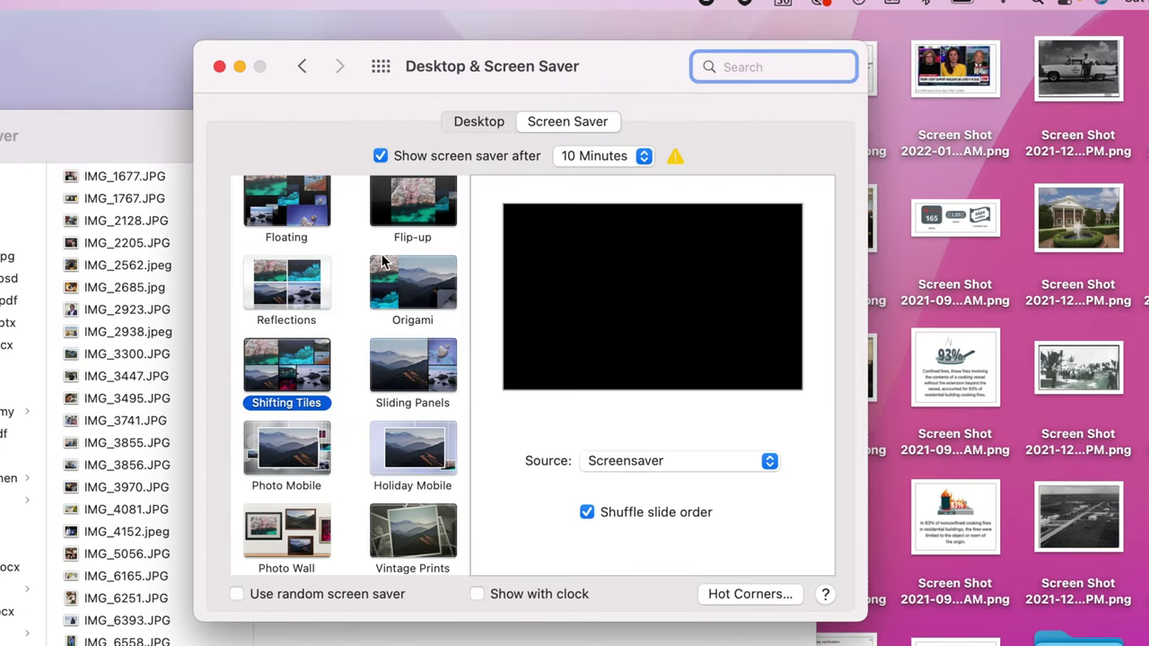
Look through the available screen saver styles and select Shifting Tiles.
scroll(386, 242, down, 5)
scroll(383, 261, down, 2)
scroll(382, 258, up, 10)
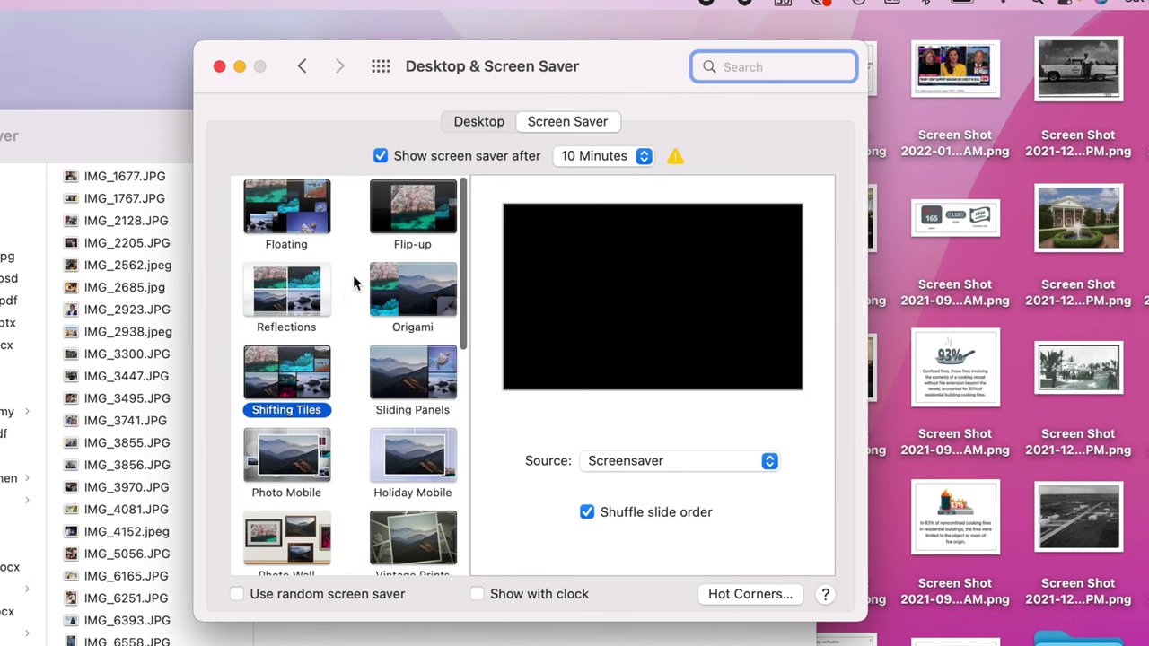
click(296, 381)
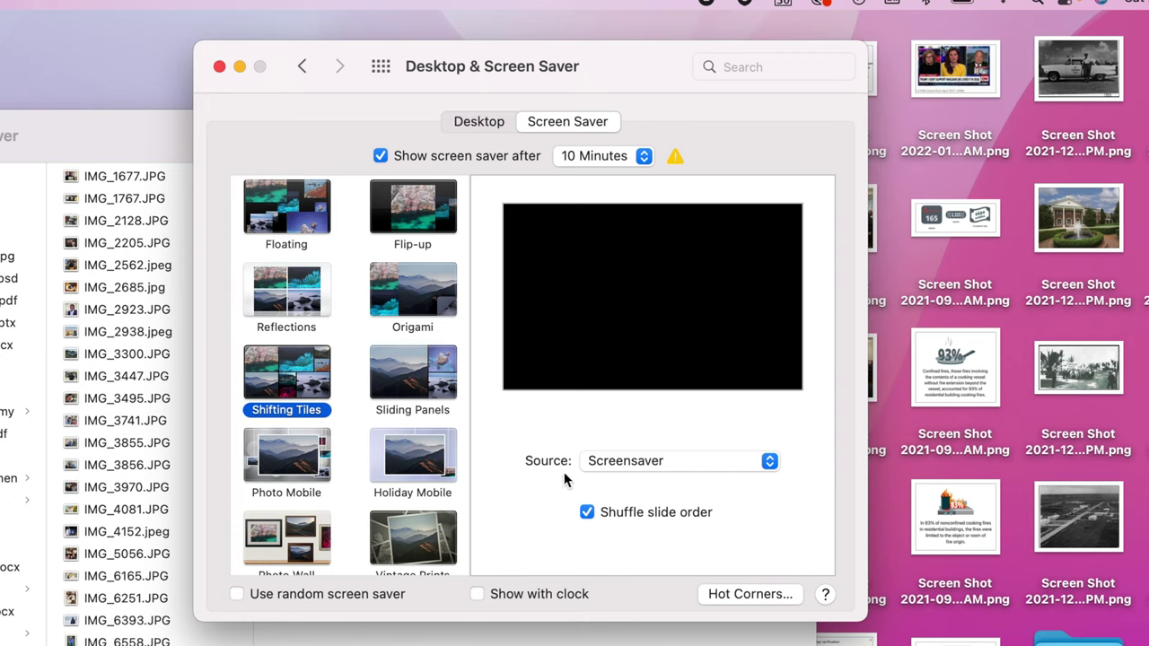
Browse for a custom photo source, list Documents with grouping set to None, select its Screensaver folder and cancel the choice.
click(770, 462)
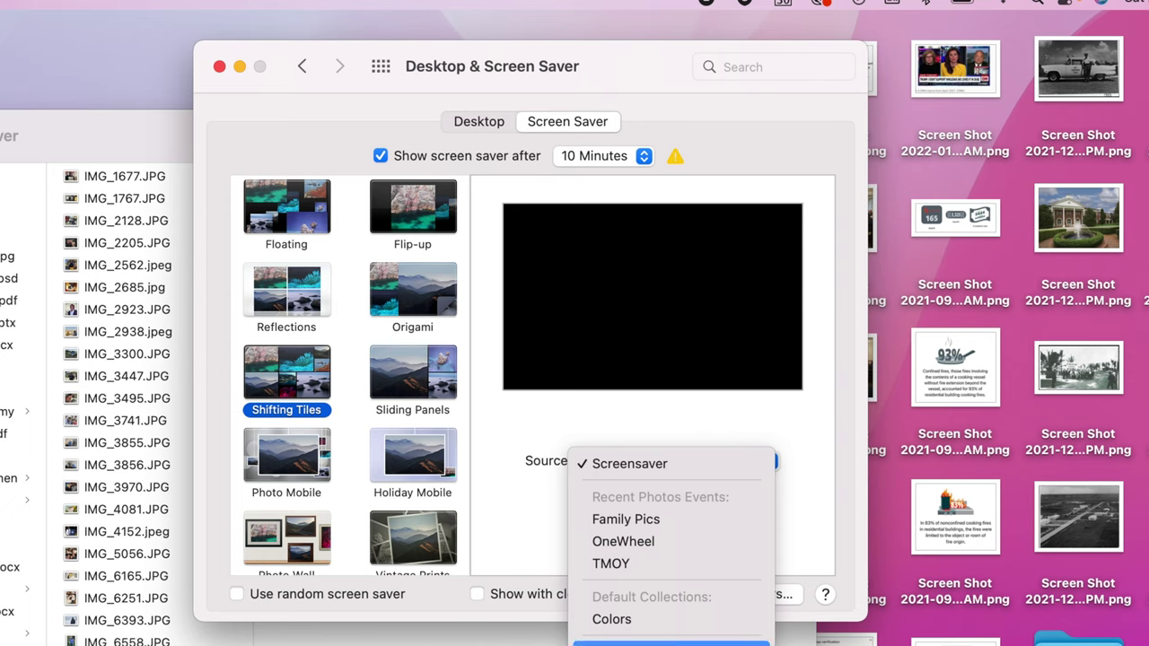
click(539, 514)
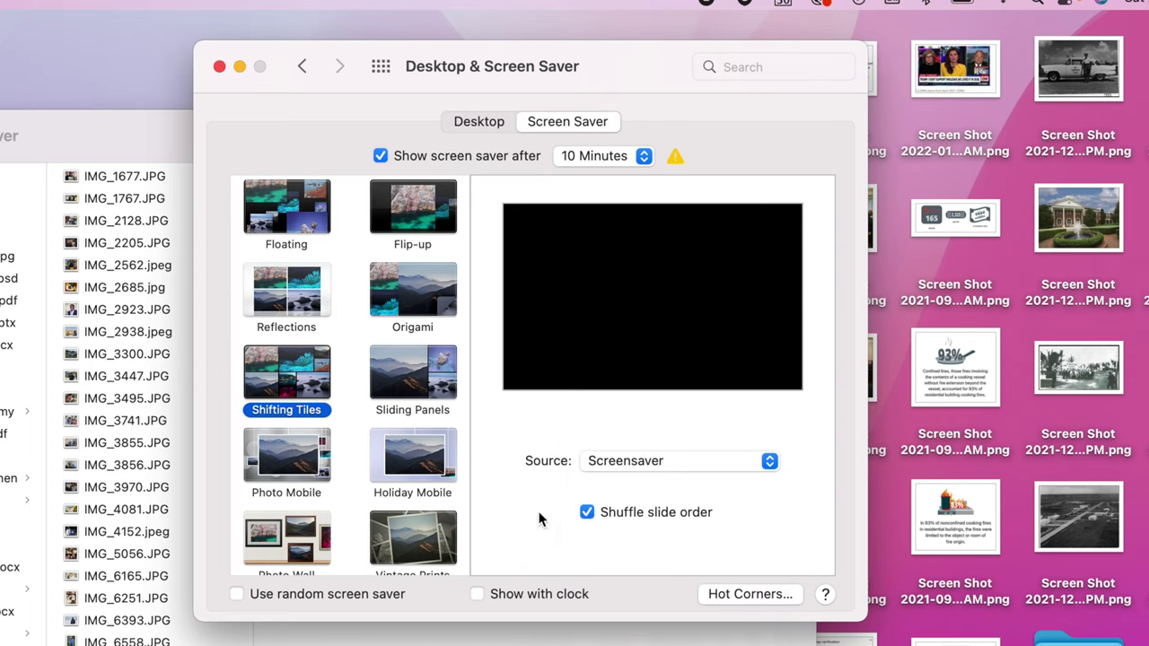
click(768, 463)
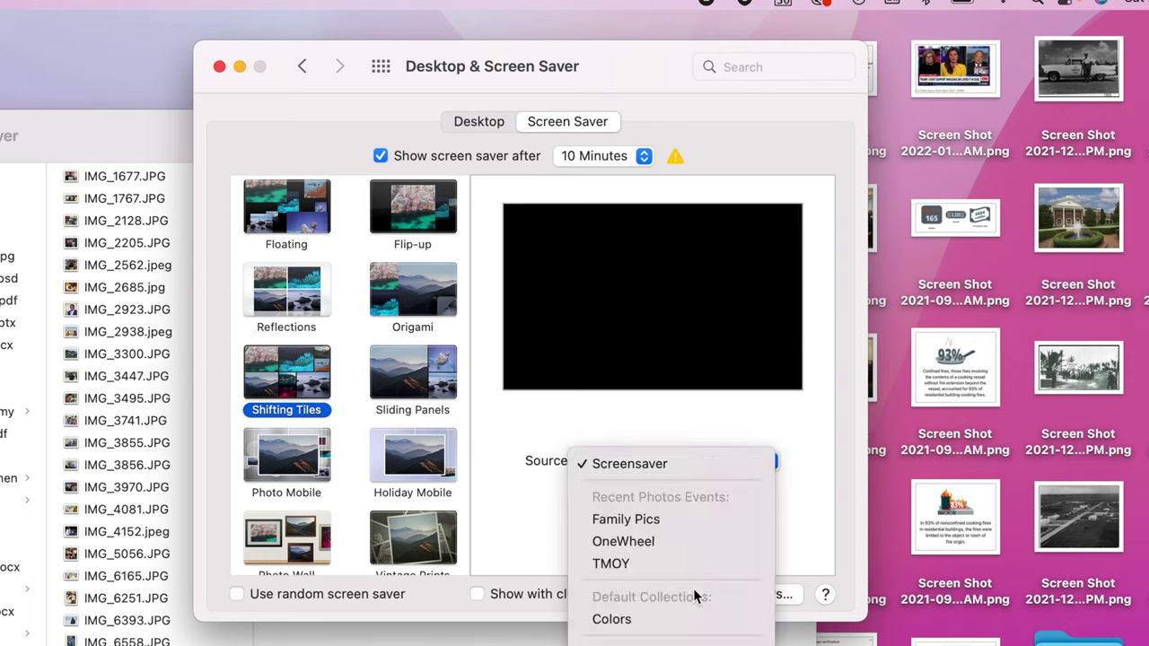
click(672, 644)
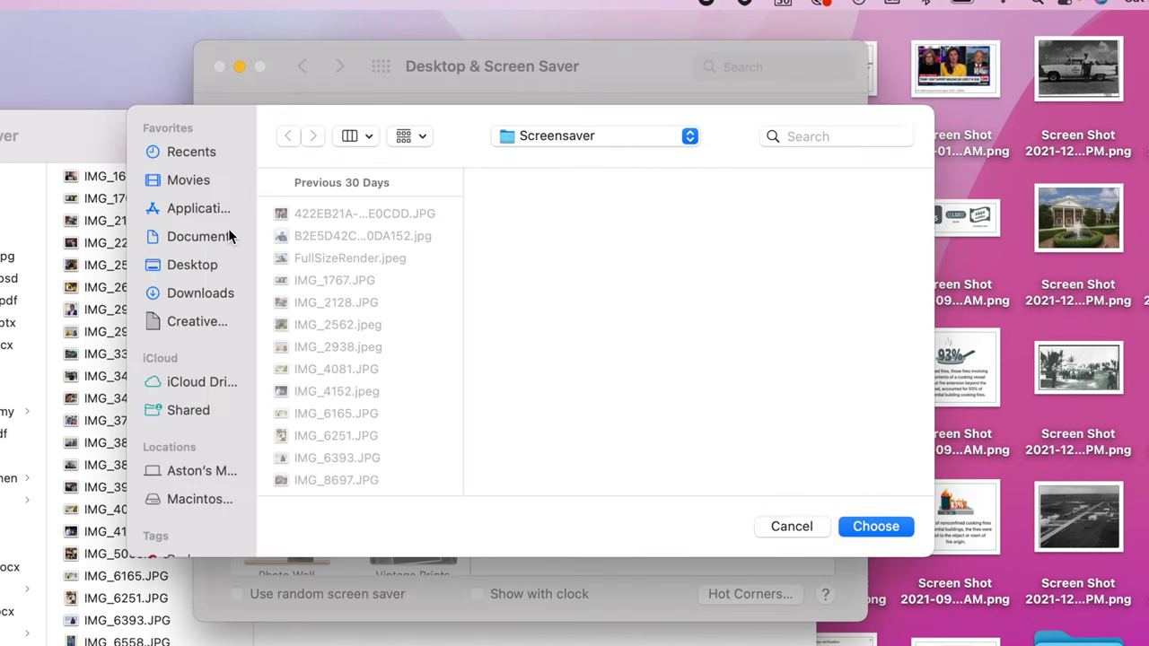
click(205, 235)
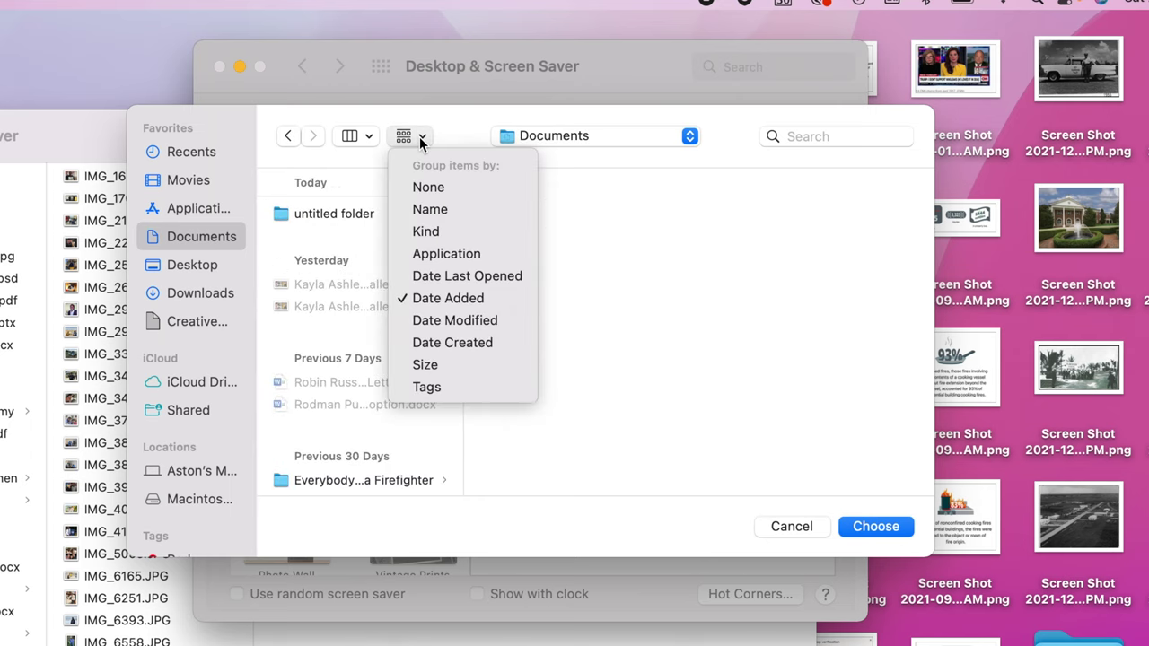
click(429, 187)
scroll(341, 265, down, 10)
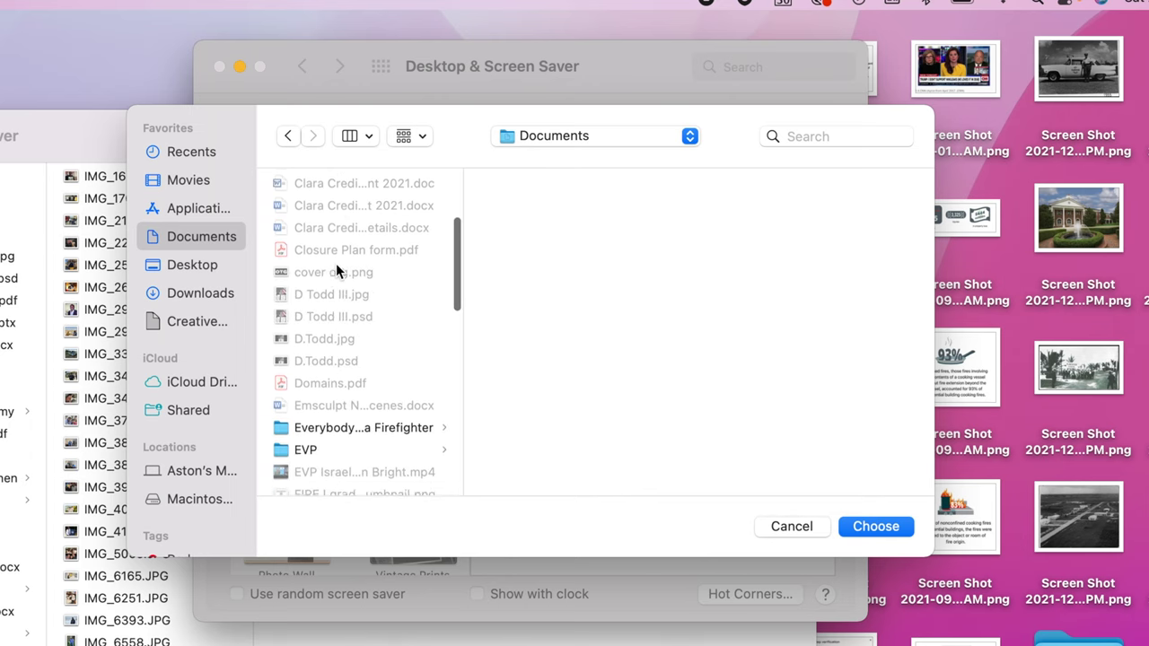
scroll(337, 269, down, 6)
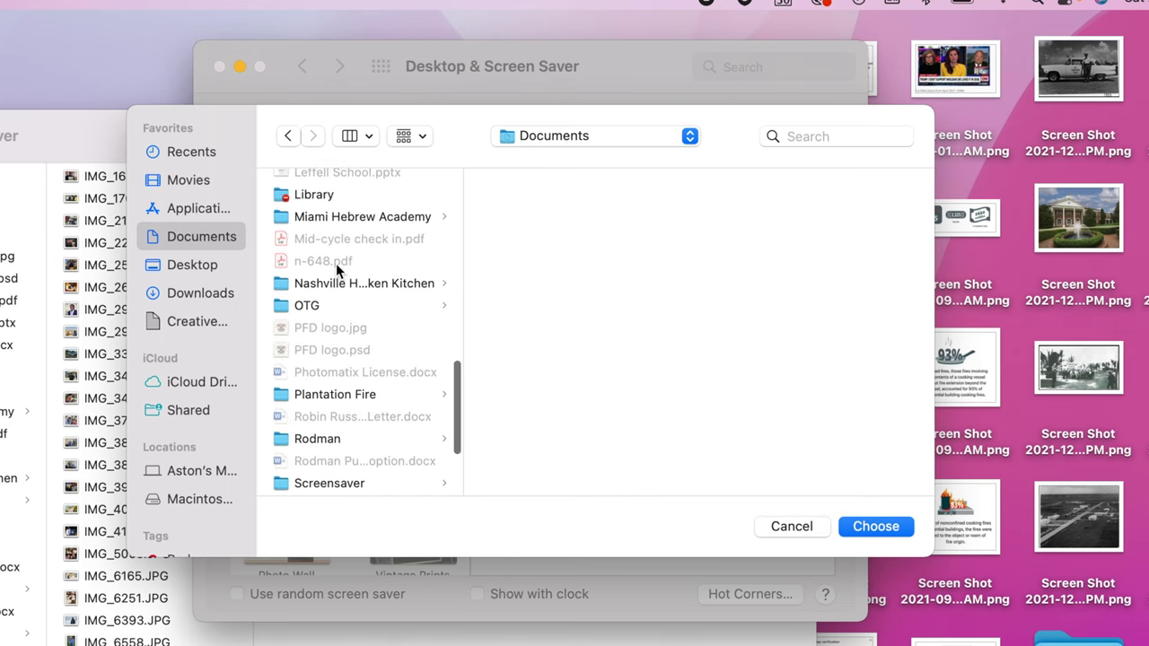
scroll(349, 328, down, 3)
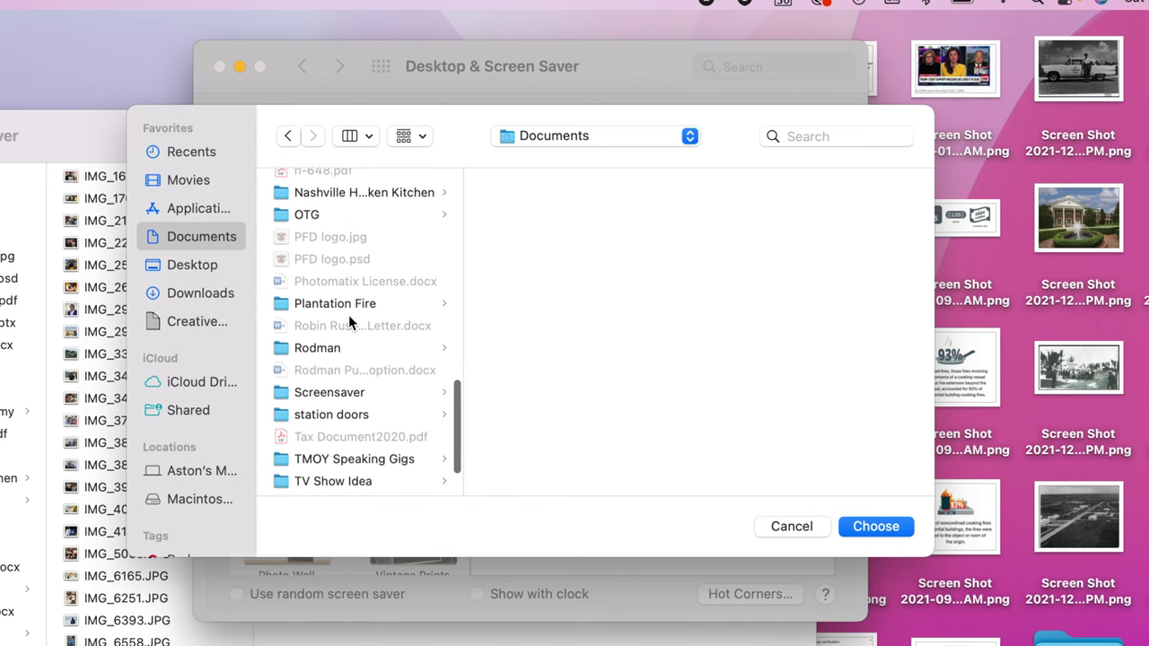
click(335, 392)
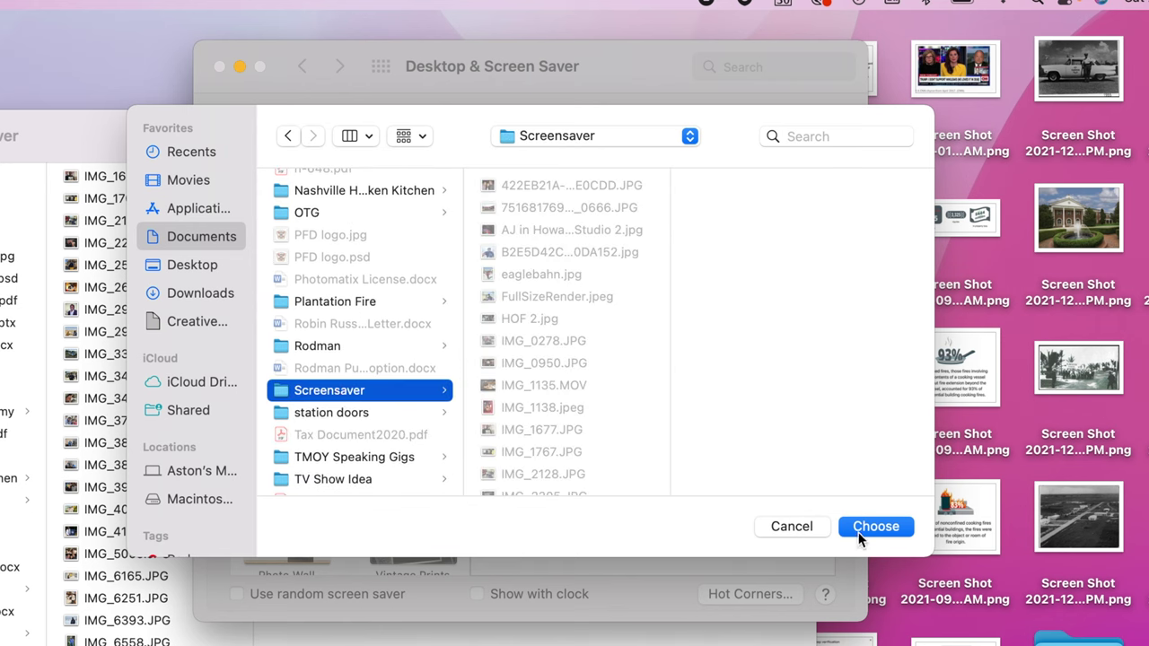
click(800, 527)
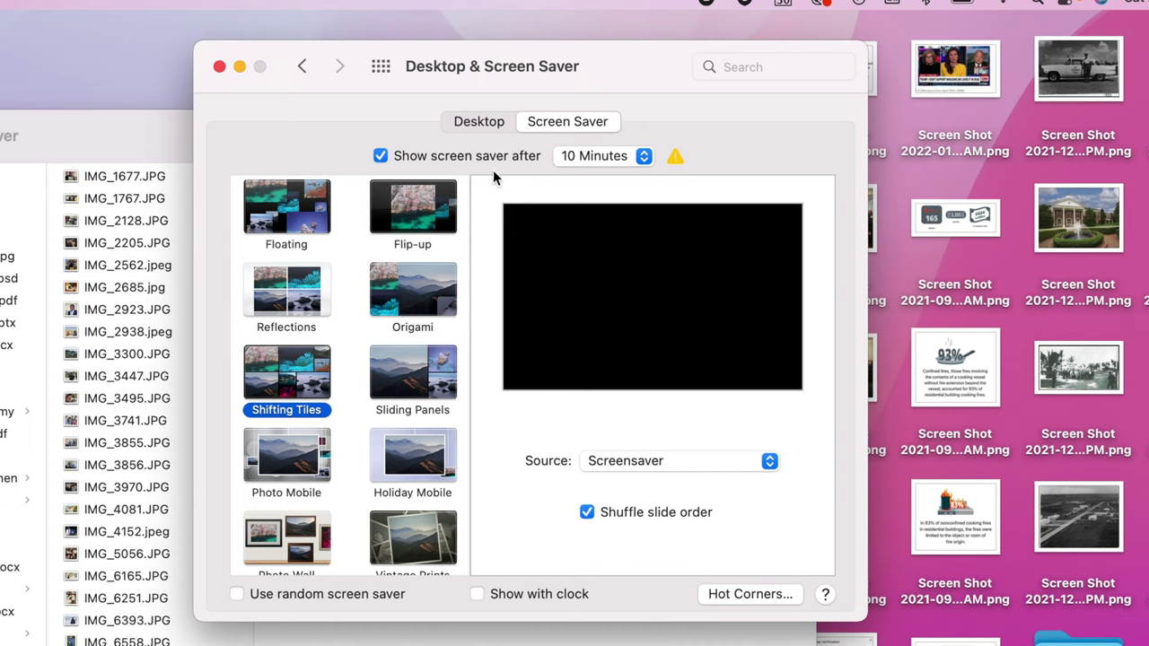
Review the available delays for starting the screen saver and keep 10 Minutes.
click(646, 158)
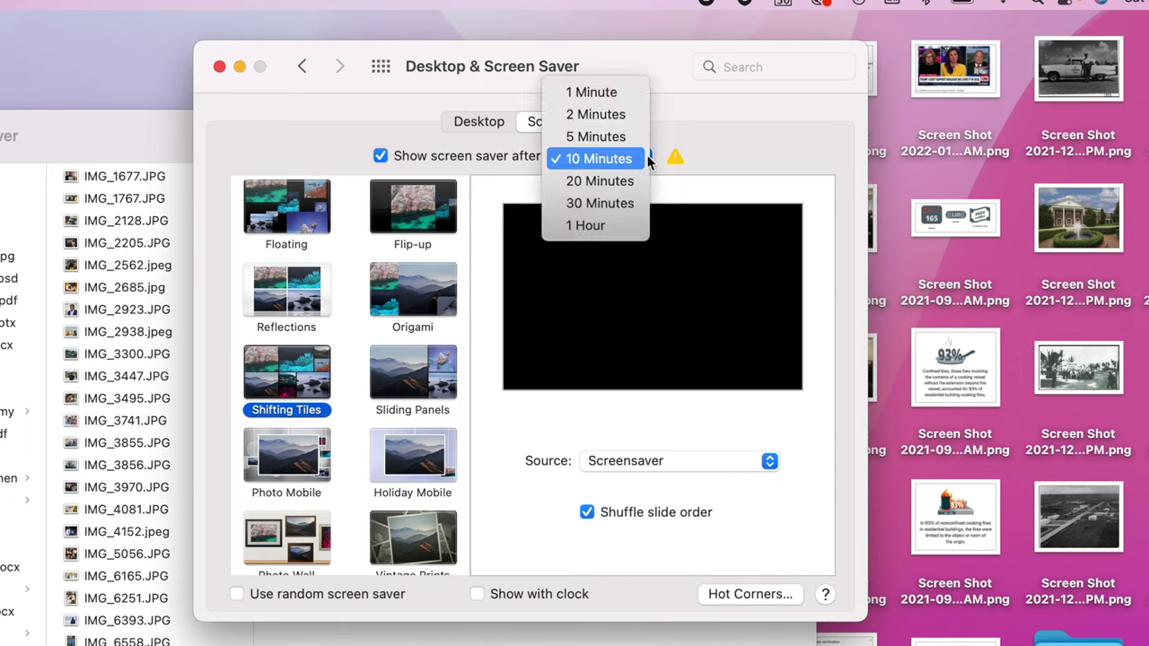
click(699, 127)
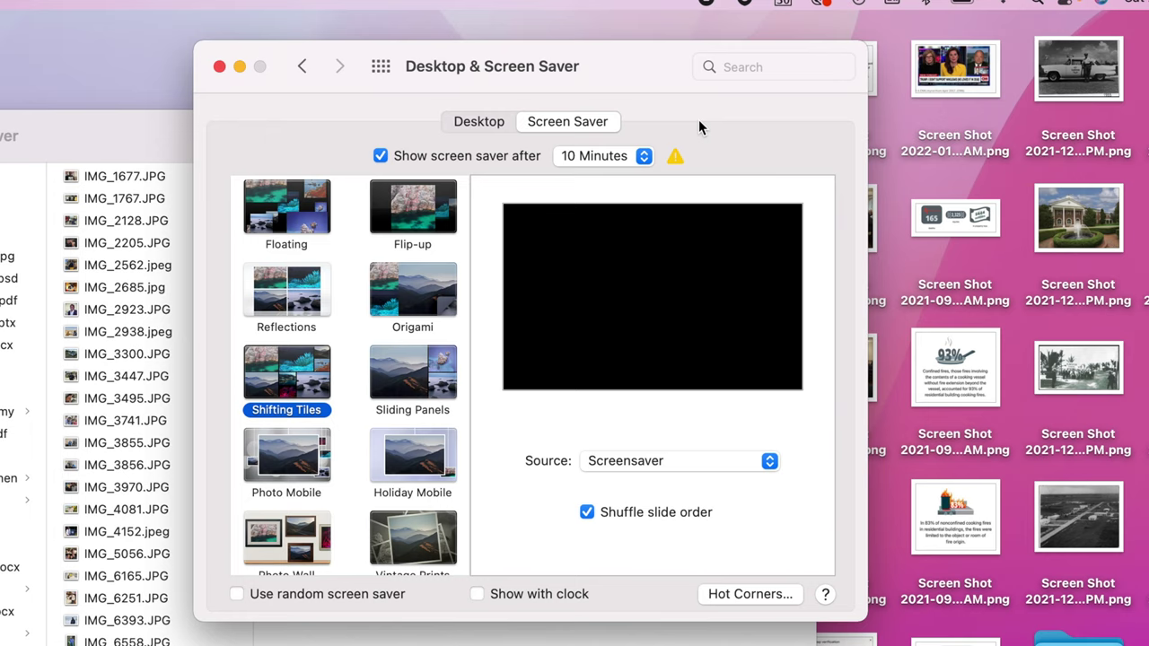
click(644, 158)
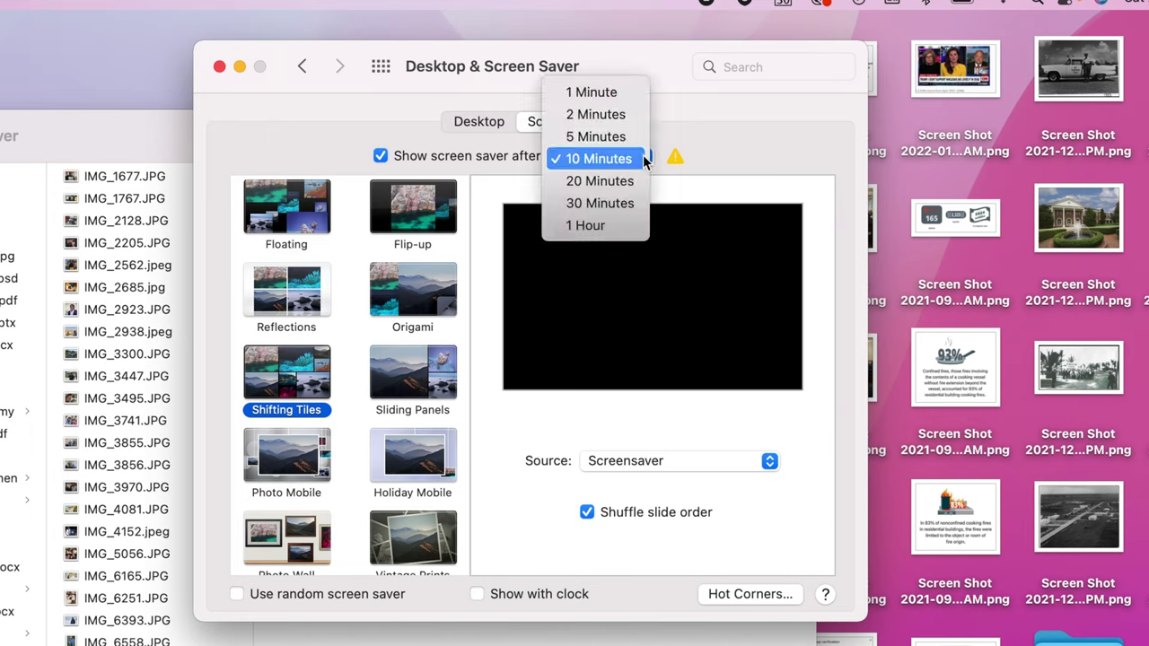
click(643, 155)
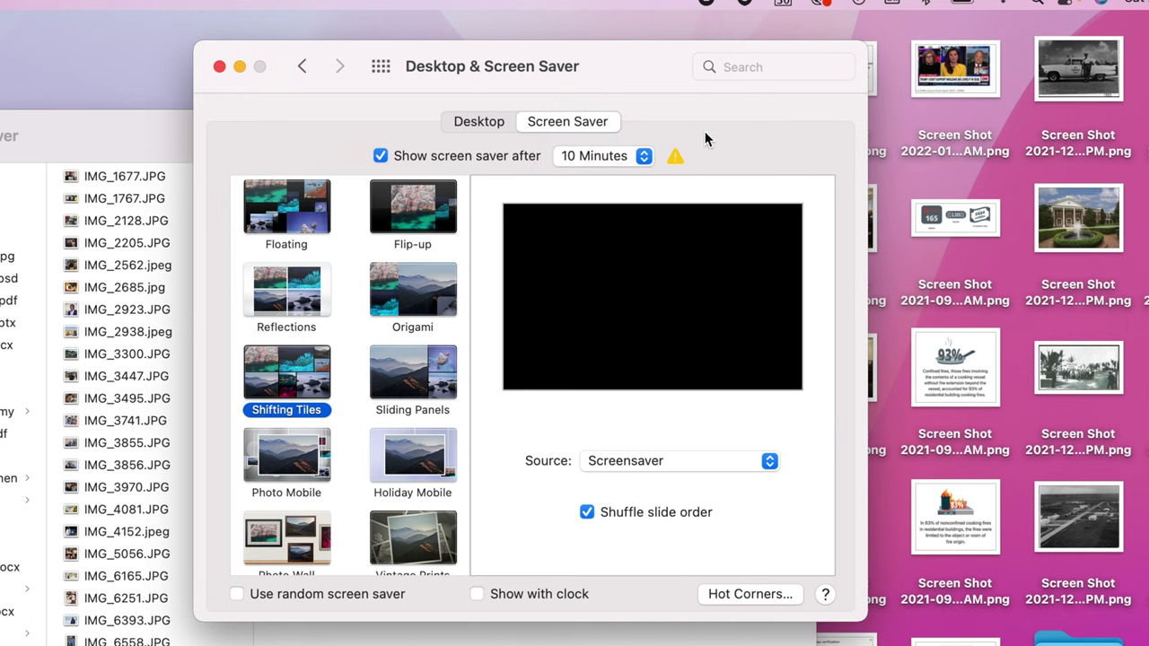